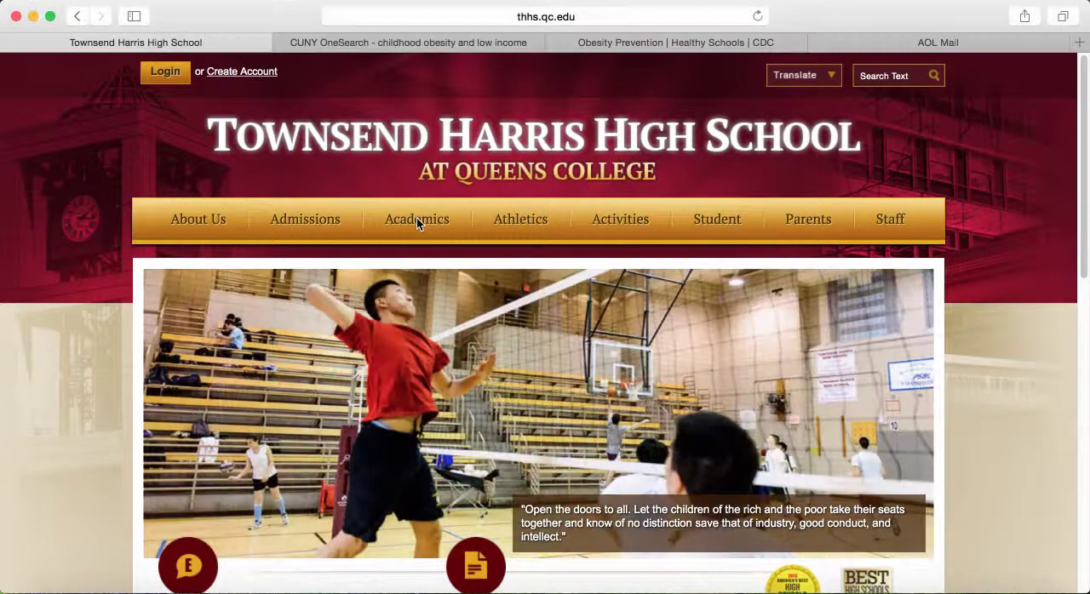
# Step: Go to the school's Library page under Academics and open Easy Bib from its list of resources
pyautogui.moveTo(417, 222)
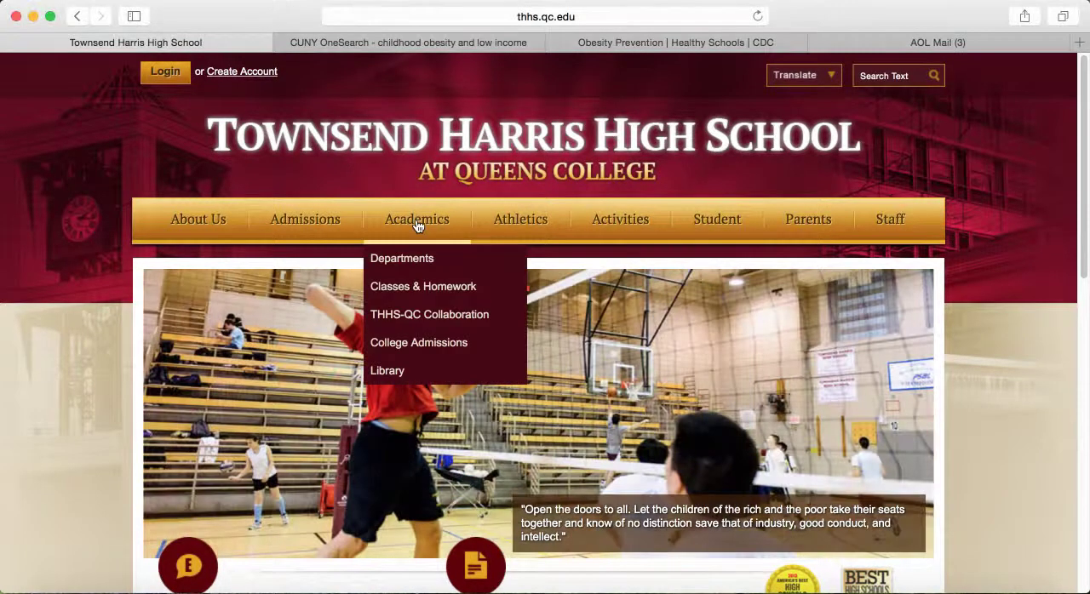
pyautogui.click(400, 372)
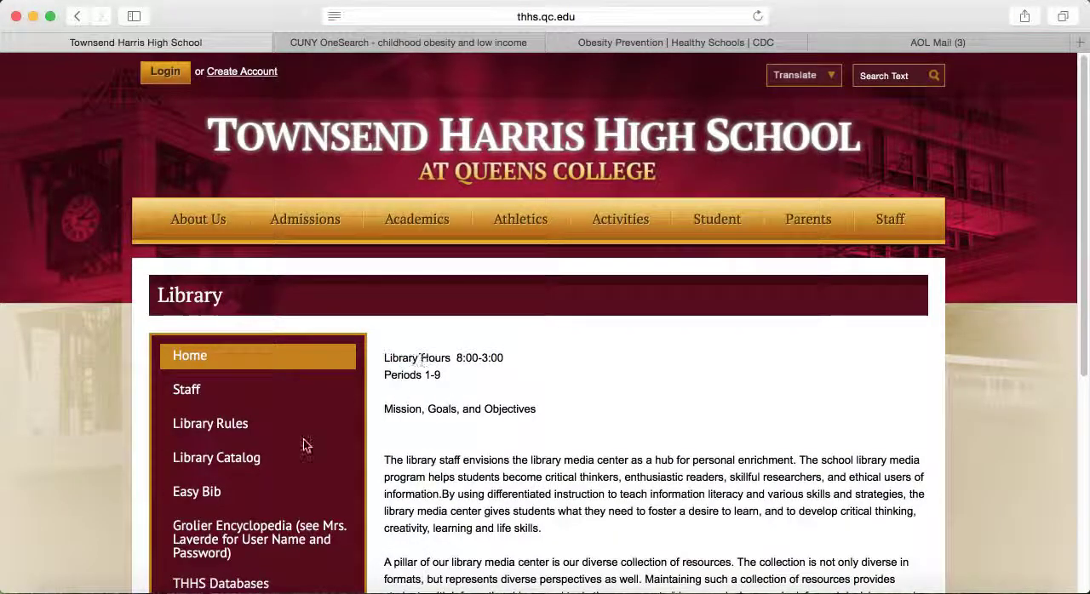
pyautogui.click(227, 494)
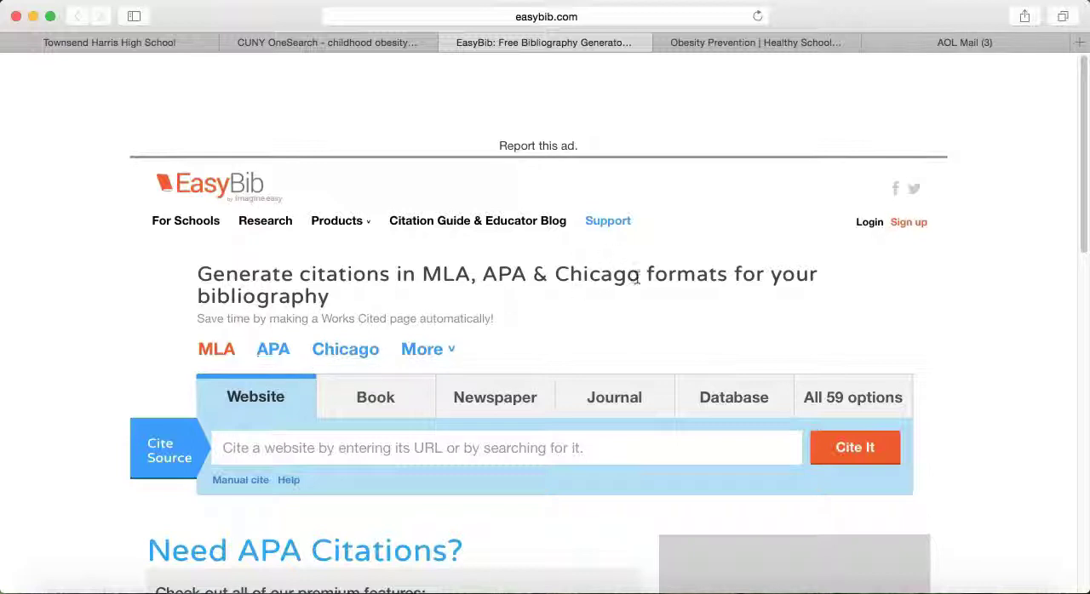
# Step: View the account sign-up form, and log in to the existing account with the prefilled credentials
pyautogui.click(909, 223)
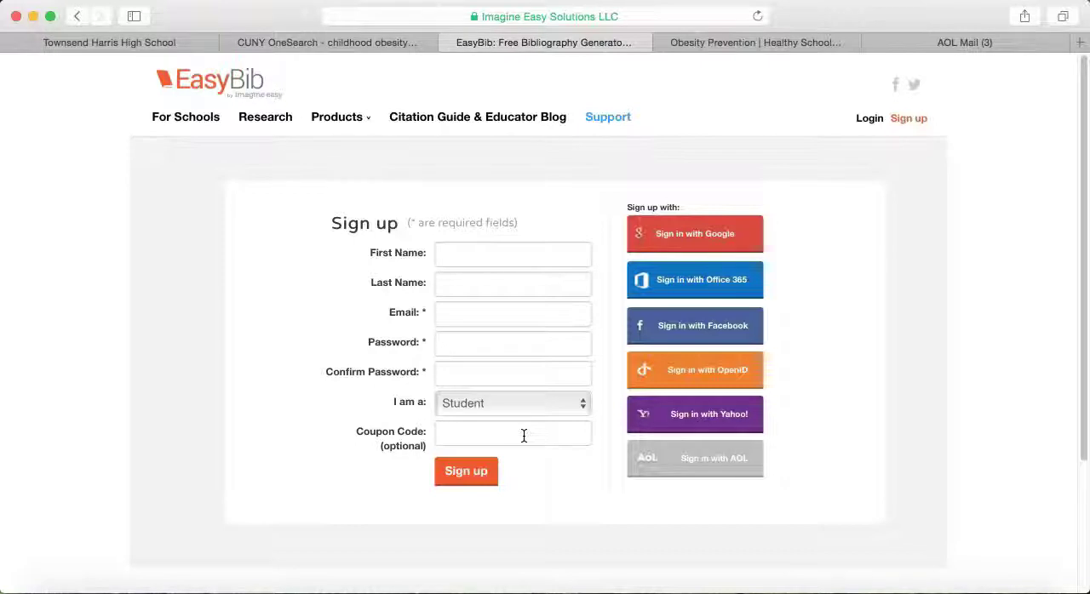
pyautogui.click(876, 124)
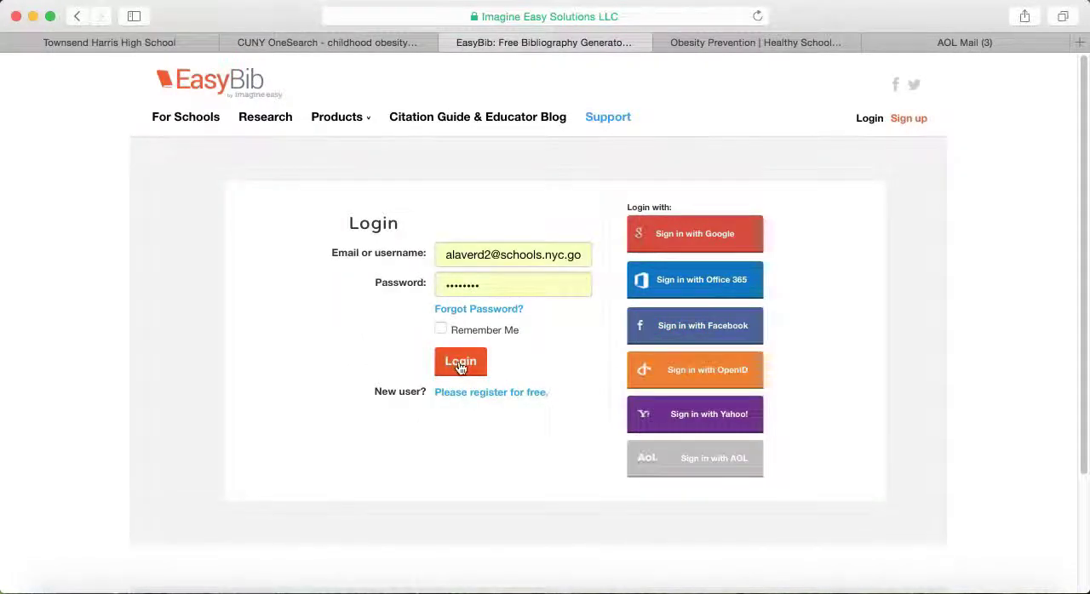
pyautogui.click(460, 365)
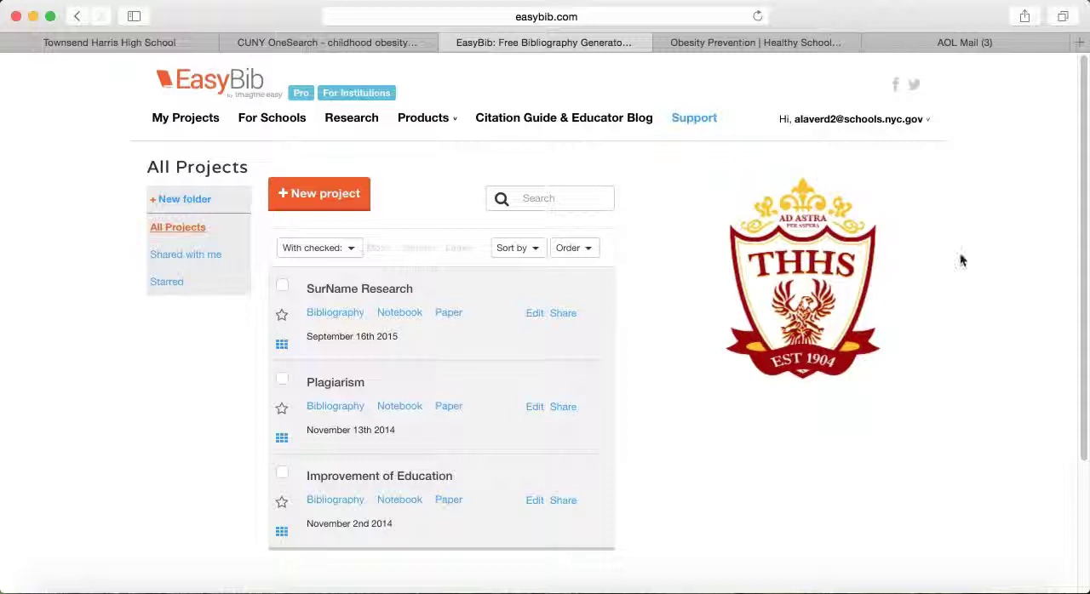
# Step: Create a project named Childhood Obesity with MLA as the default style and open its bibliography
pyautogui.click(901, 120)
pyautogui.click(294, 195)
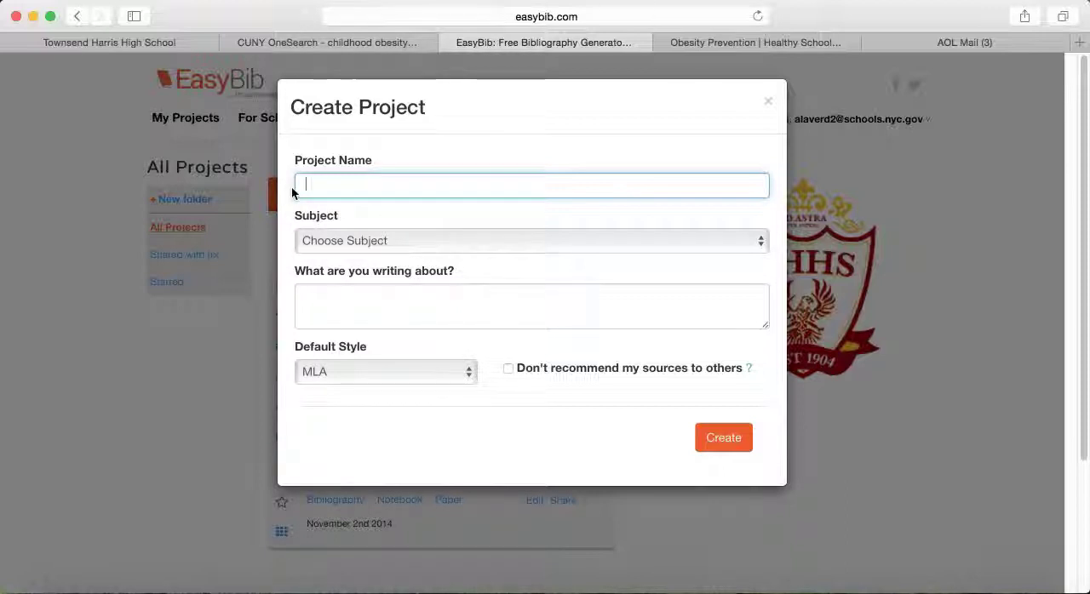
pyautogui.write('Childhood Obesi')
pyautogui.write('t')
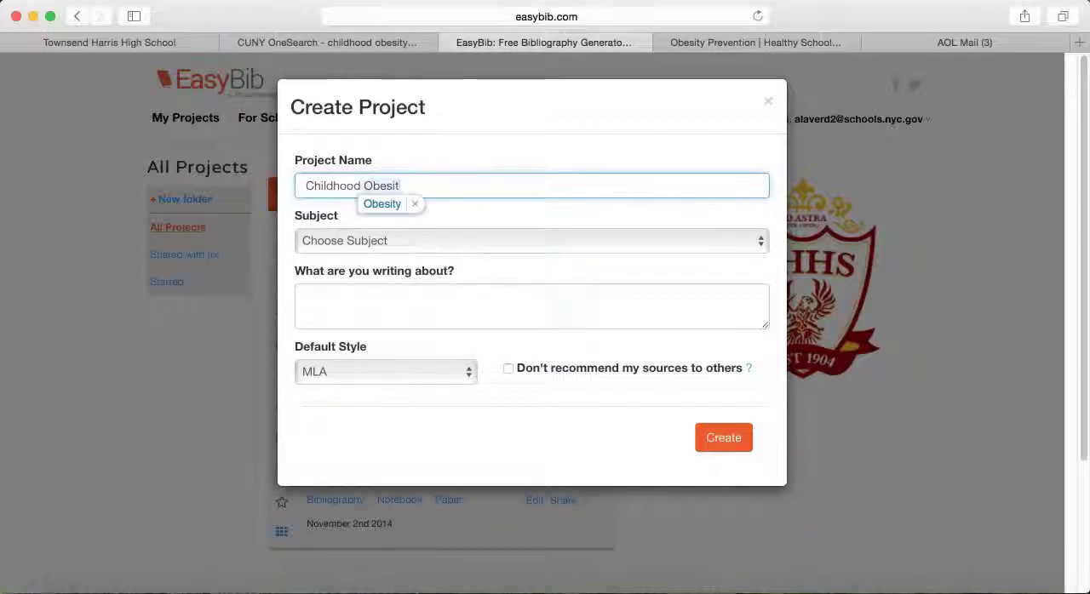
pyautogui.press('BackSpace')
pyautogui.write('y')
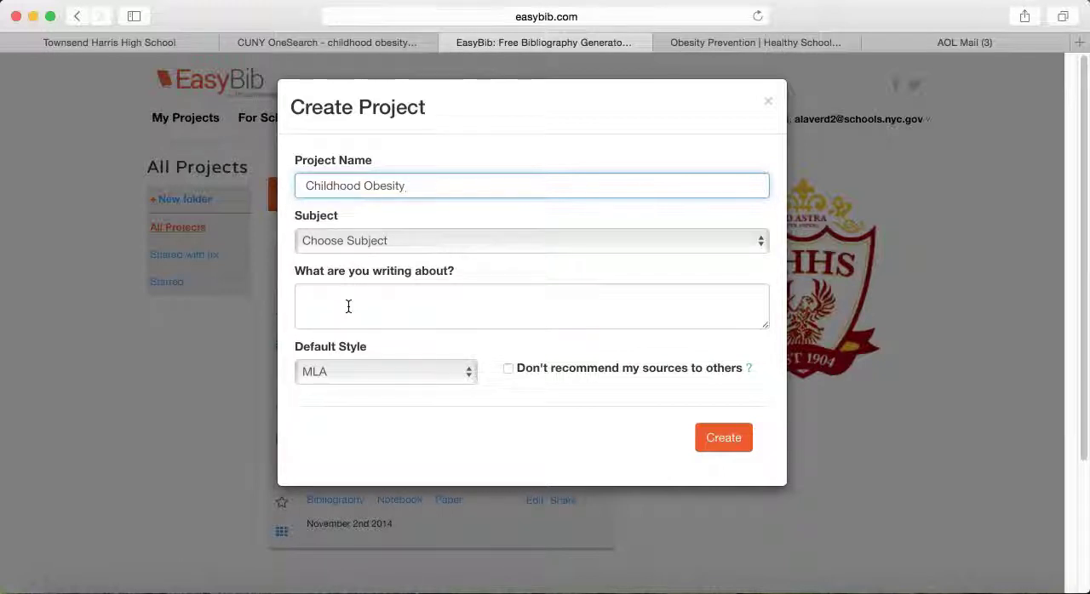
pyautogui.click(364, 383)
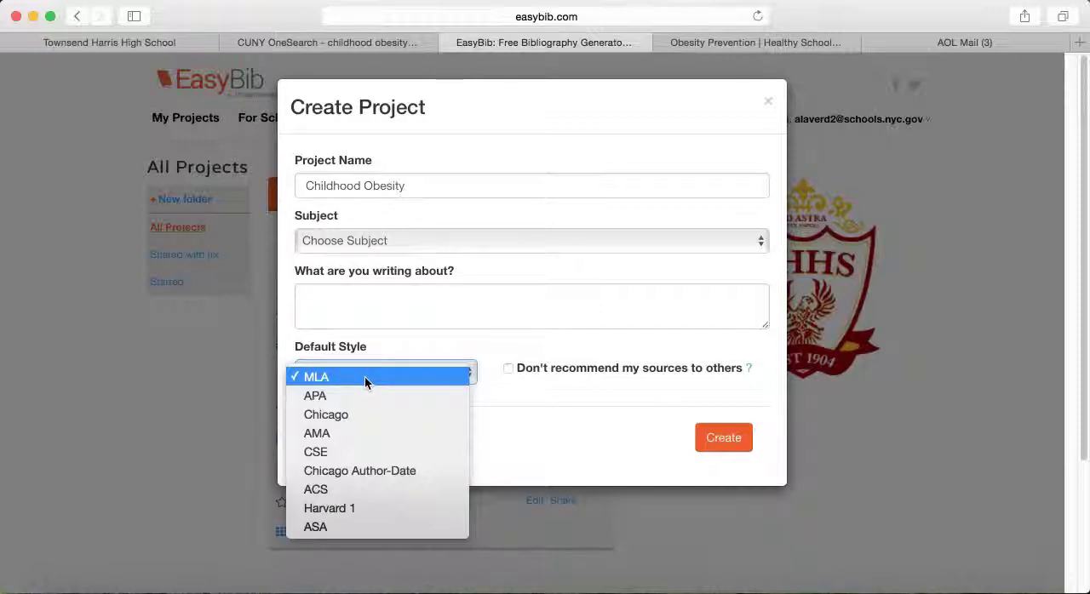
pyautogui.click(365, 377)
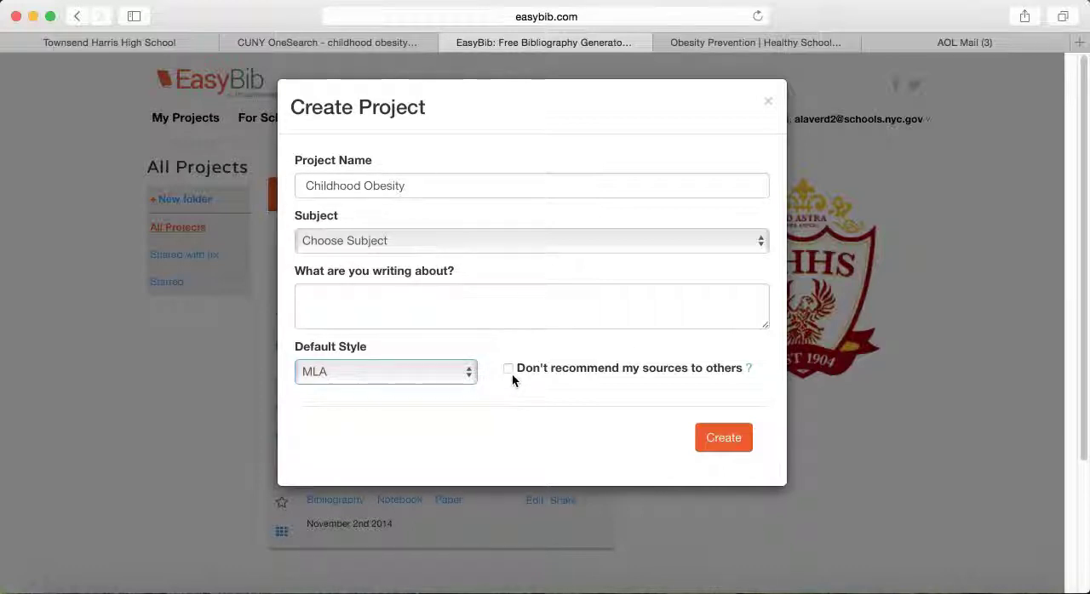
pyautogui.click(730, 440)
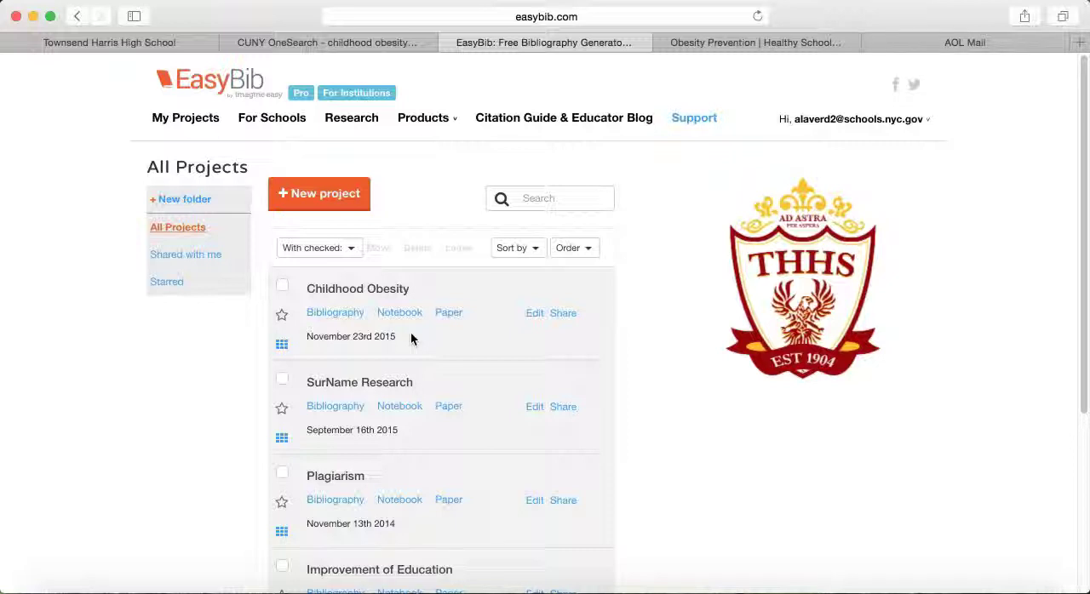
pyautogui.click(322, 315)
pyautogui.click(338, 315)
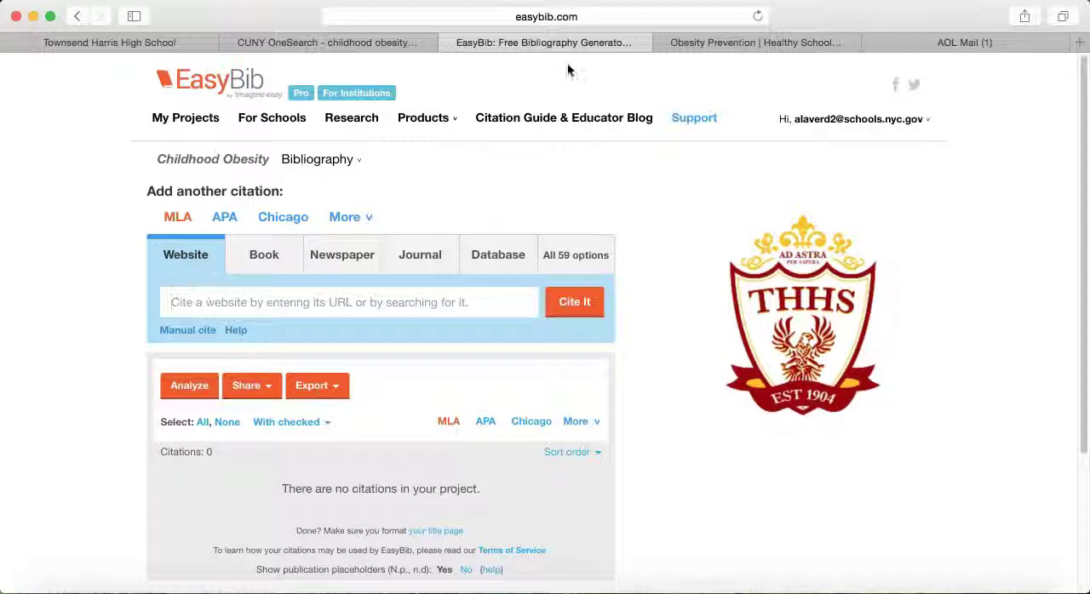
# Step: Copy the web address of the CDC Childhood Obesity Facts page
pyautogui.click(763, 43)
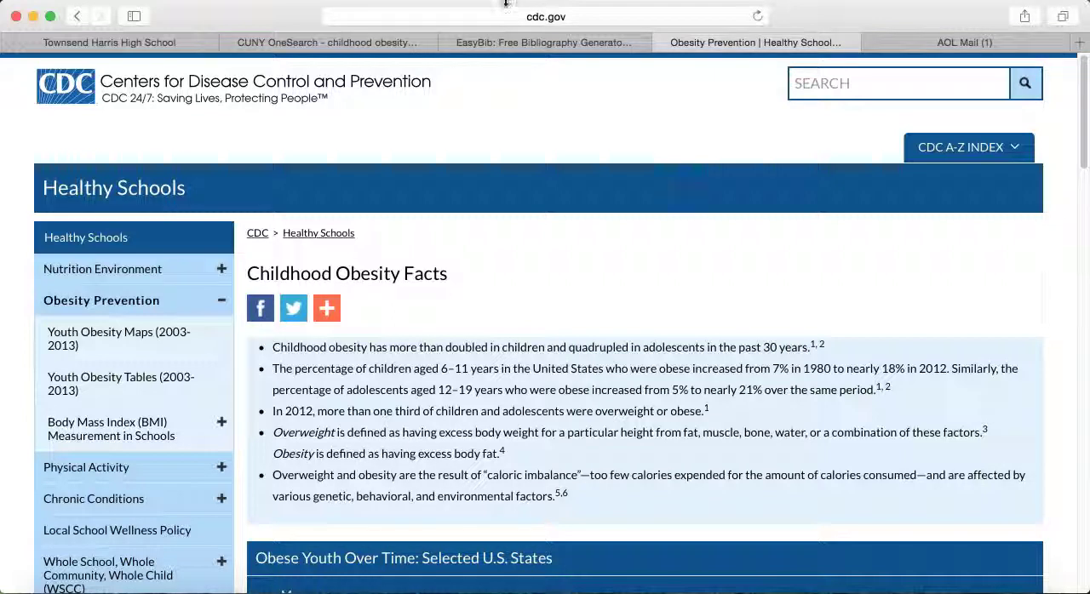
pyautogui.click(525, 17)
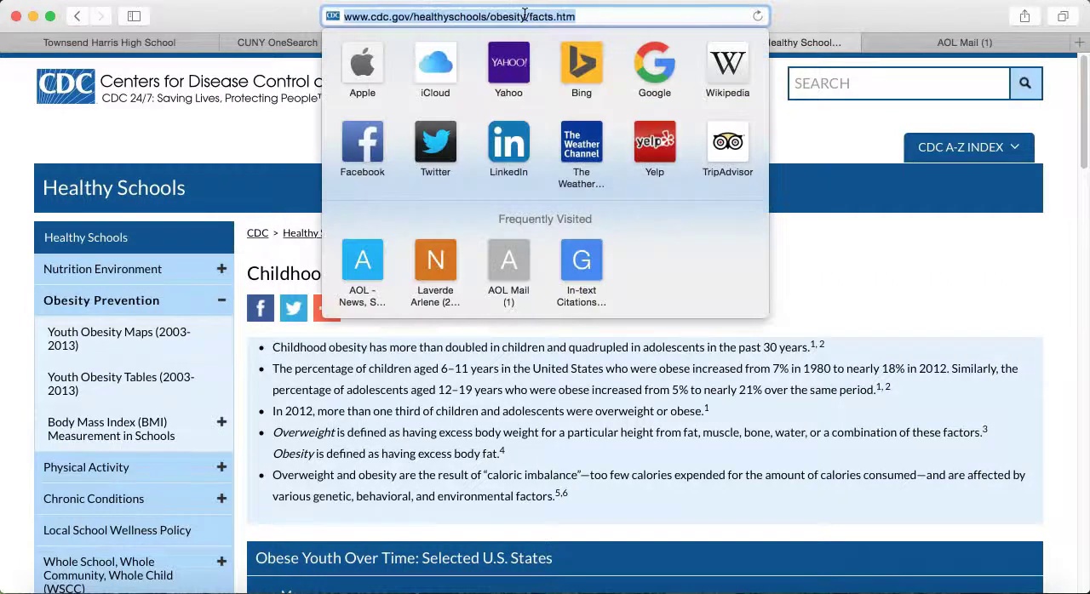
pyautogui.rightClick(525, 18)
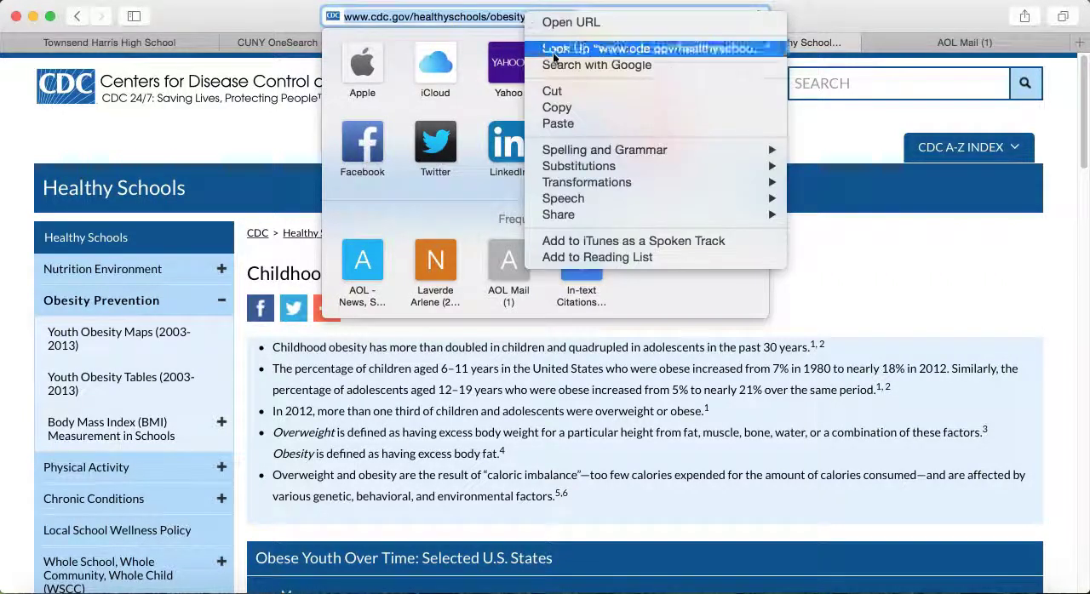
pyautogui.click(562, 109)
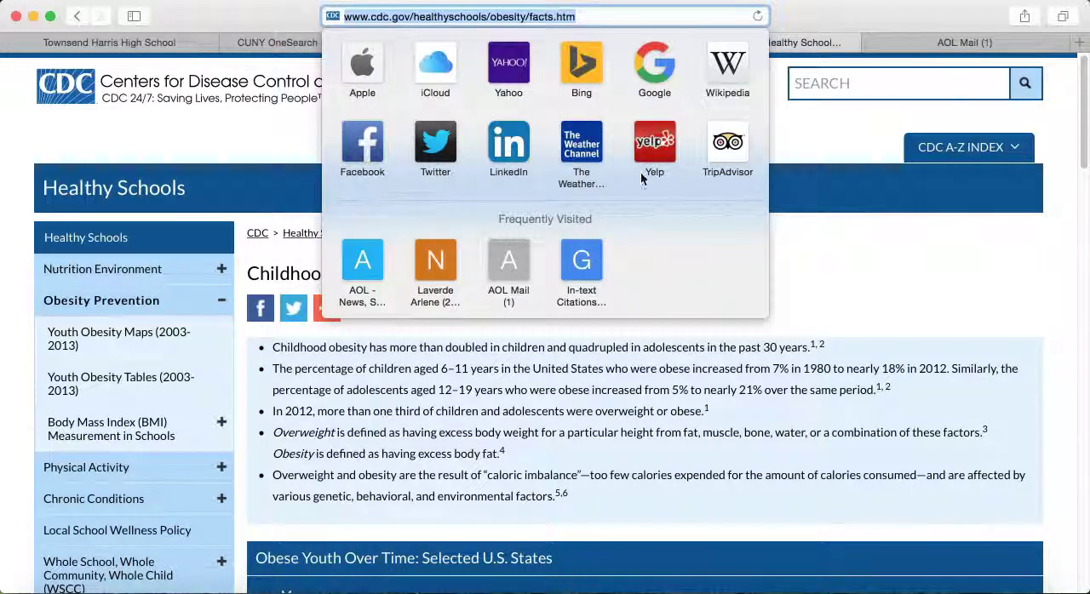
pyautogui.click(819, 254)
# Step: Paste the copied CDC address into the website citation search of the Childhood Obesity bibliography and request the citation
pyautogui.click(550, 42)
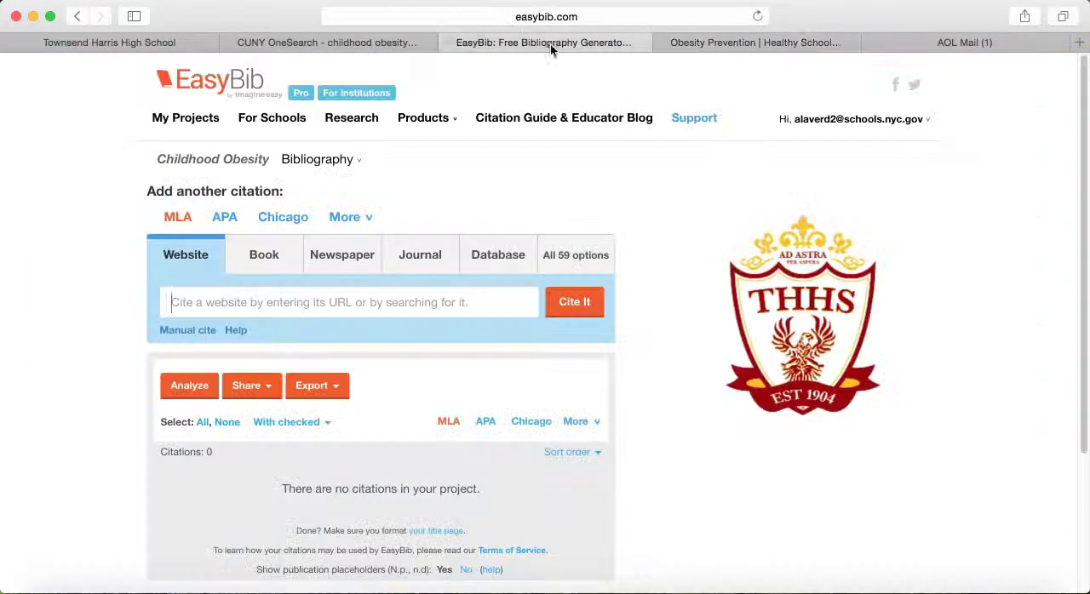
pyautogui.rightClick(276, 299)
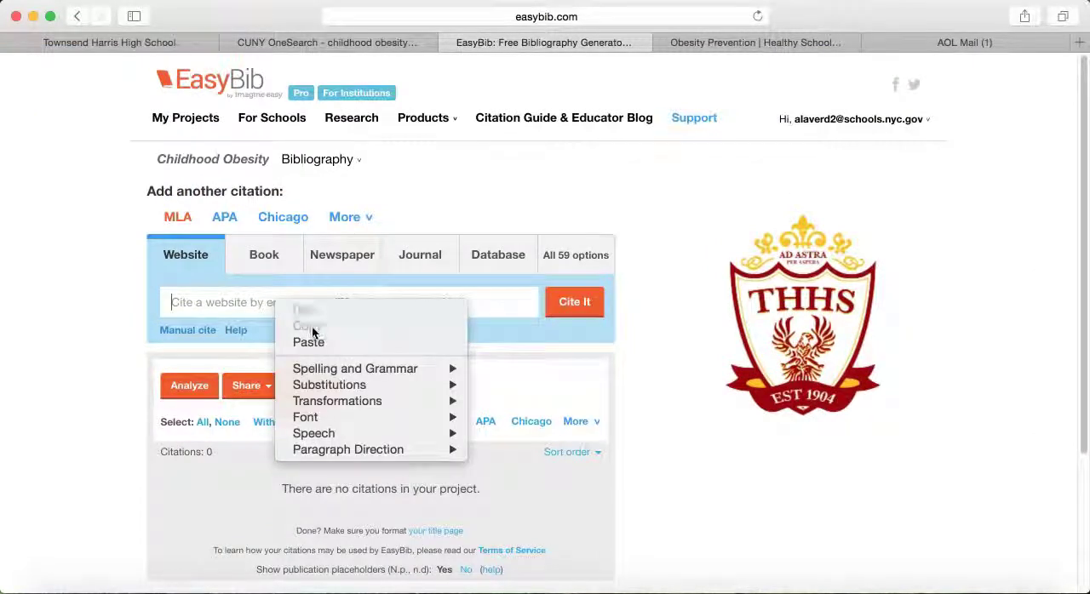
pyautogui.click(309, 342)
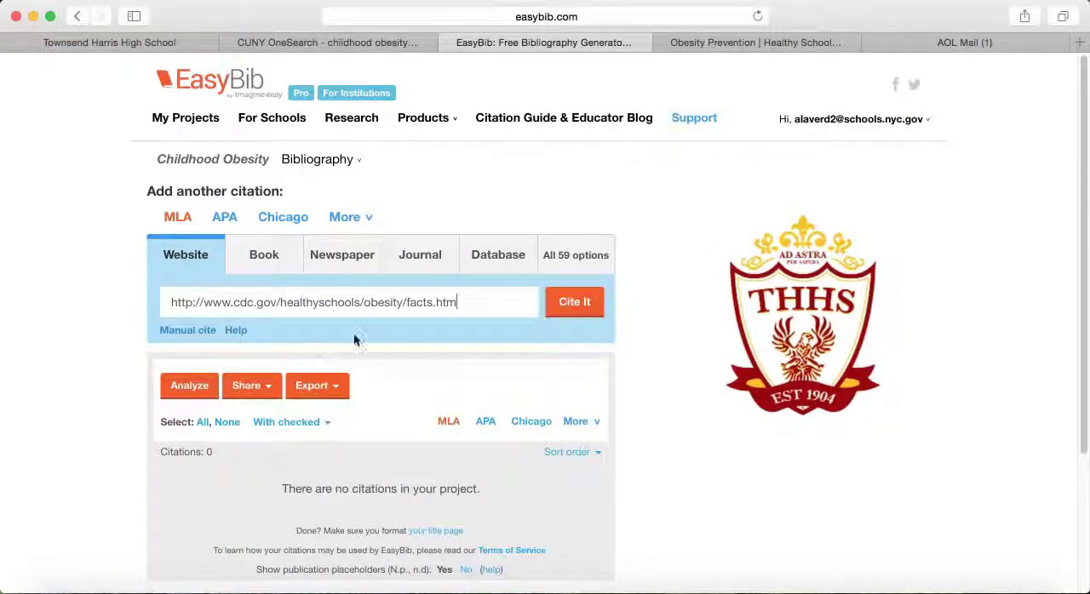
pyautogui.click(576, 305)
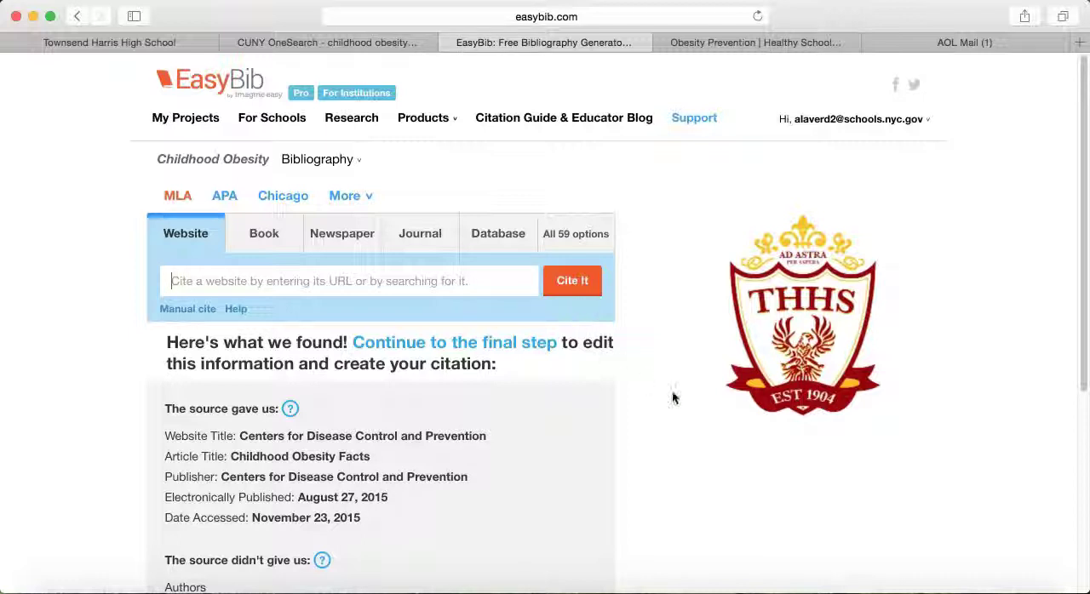
# Step: Review the retrieved source details and check the whole CDC Childhood Obesity Facts page for the missing author information
pyautogui.scroll(-3, 652, 395)
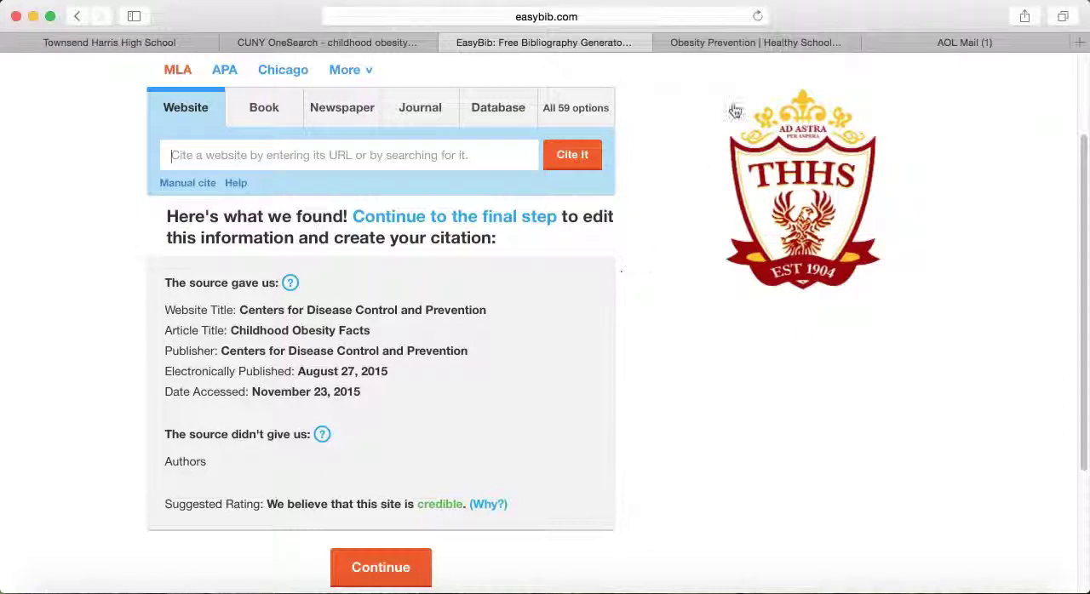
pyautogui.click(737, 42)
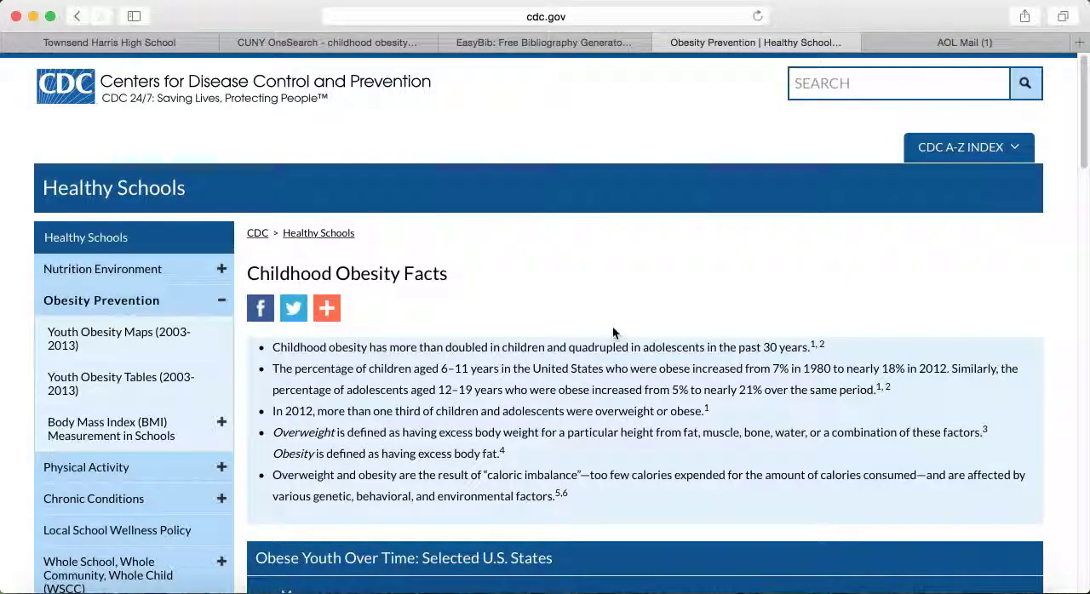
pyautogui.scroll(-15, 607, 432)
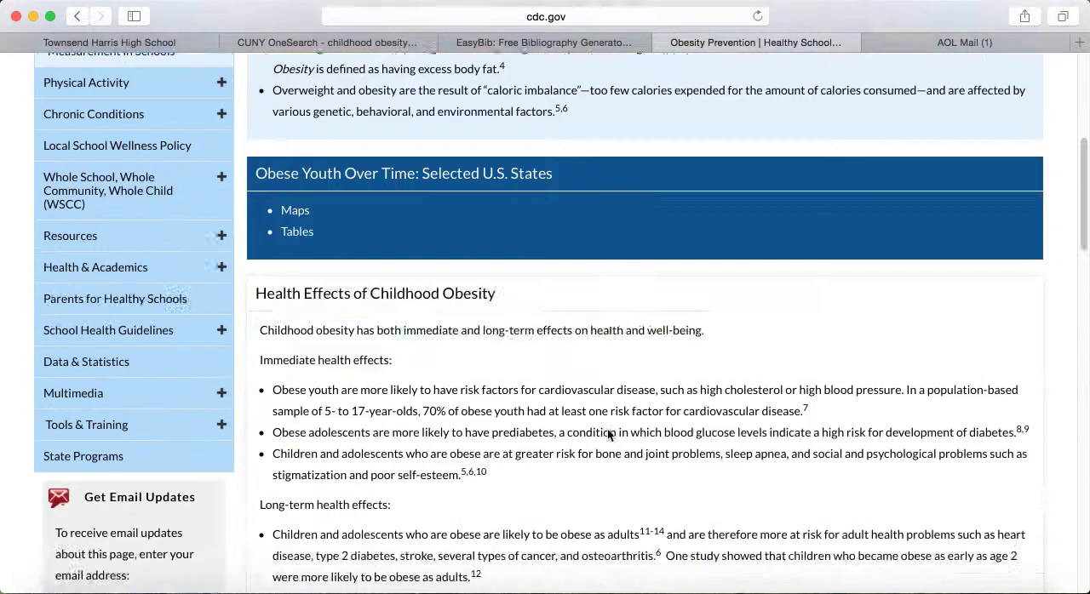
pyautogui.scroll(-15, 607, 435)
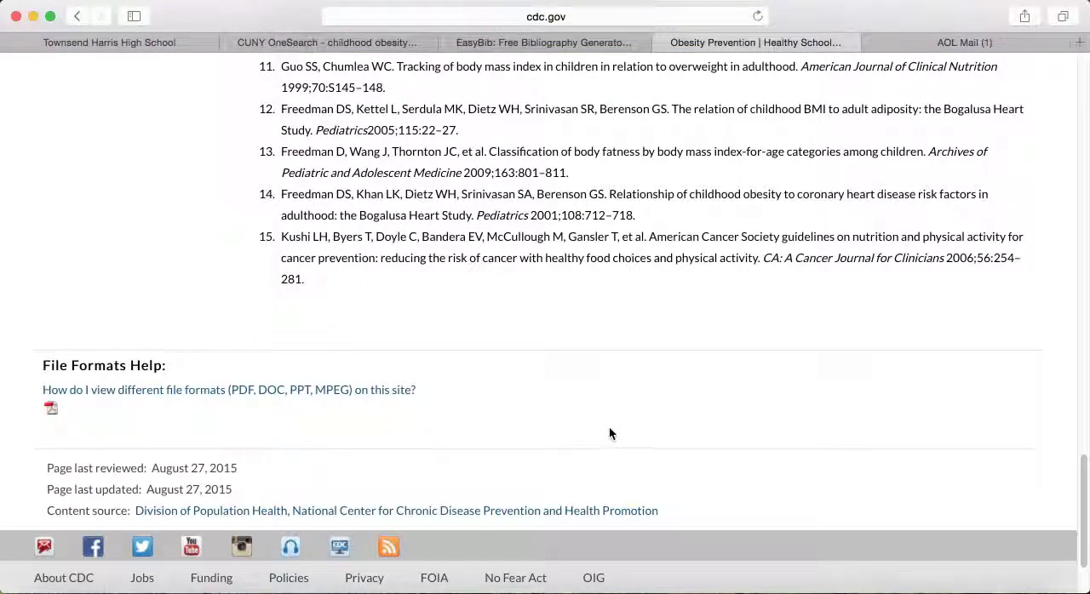
pyautogui.scroll(20, 609, 431)
pyautogui.scroll(6, 611, 420)
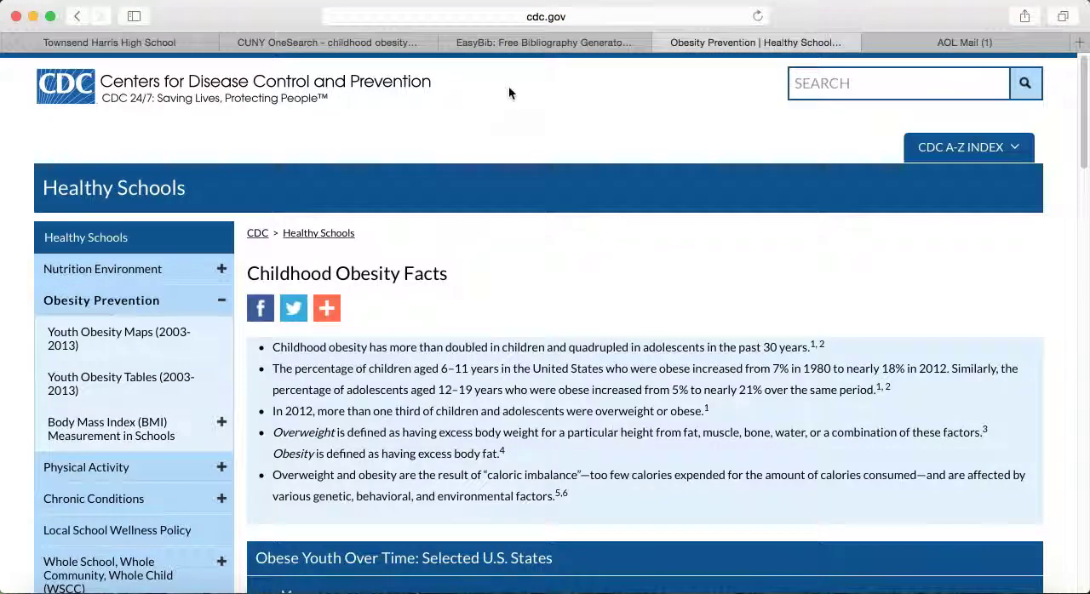
pyautogui.click(538, 43)
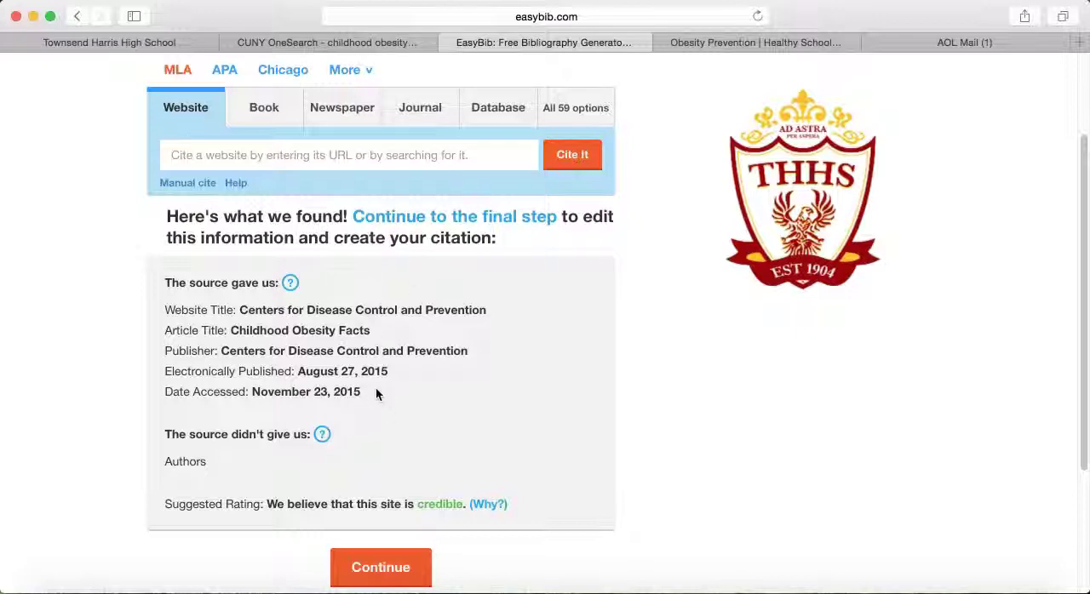
# Step: Continue to the MLA website citation form and review the guidance for the article title, contributors and website title
pyautogui.click(378, 575)
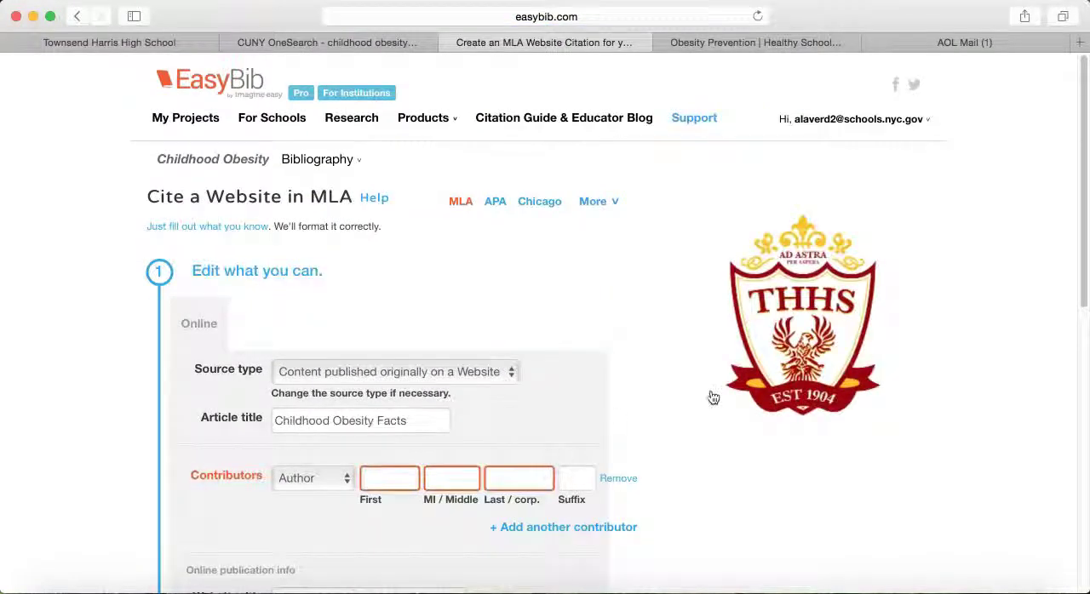
pyautogui.scroll(-2, 725, 436)
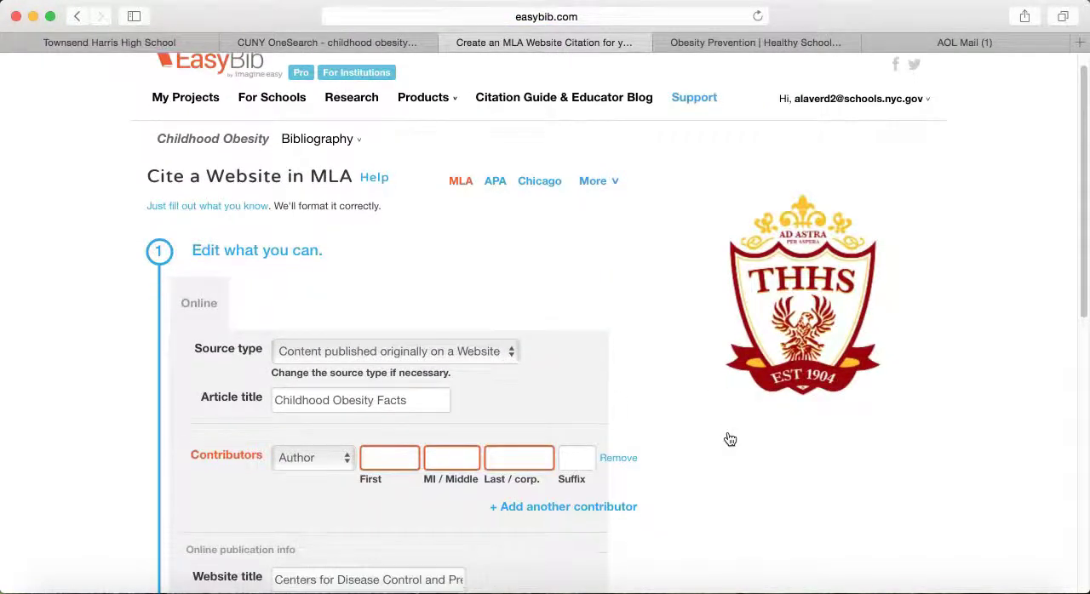
pyautogui.scroll(-3, 704, 460)
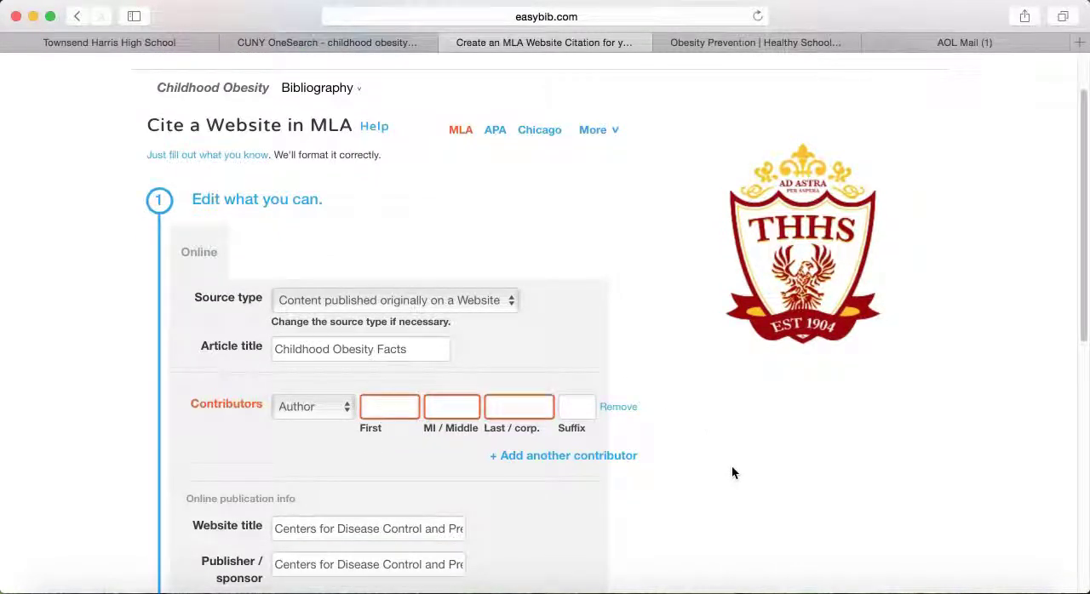
pyautogui.scroll(-7, 731, 468)
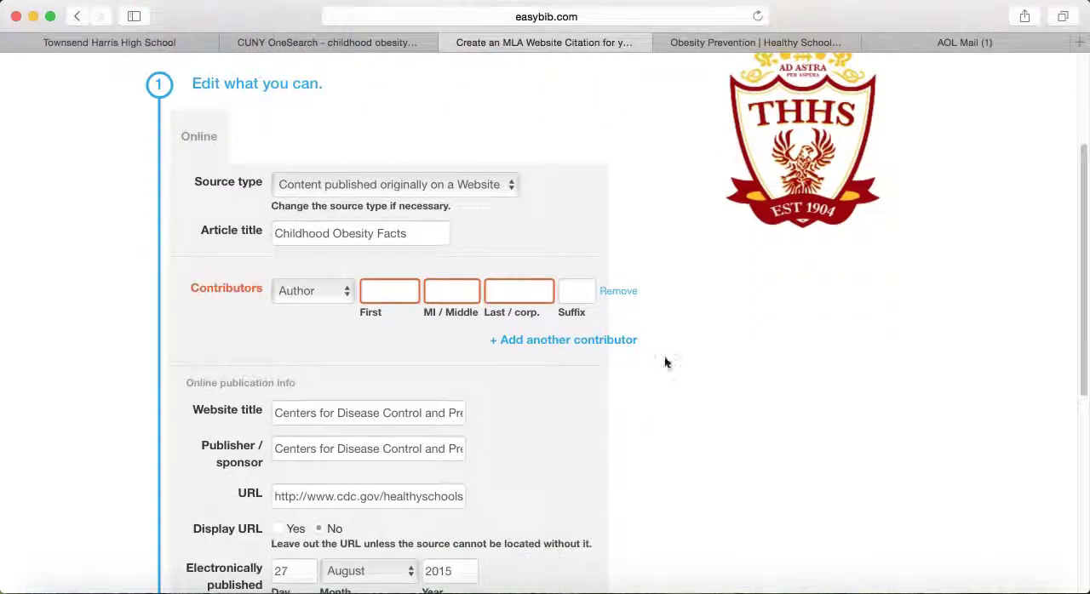
pyautogui.click(442, 418)
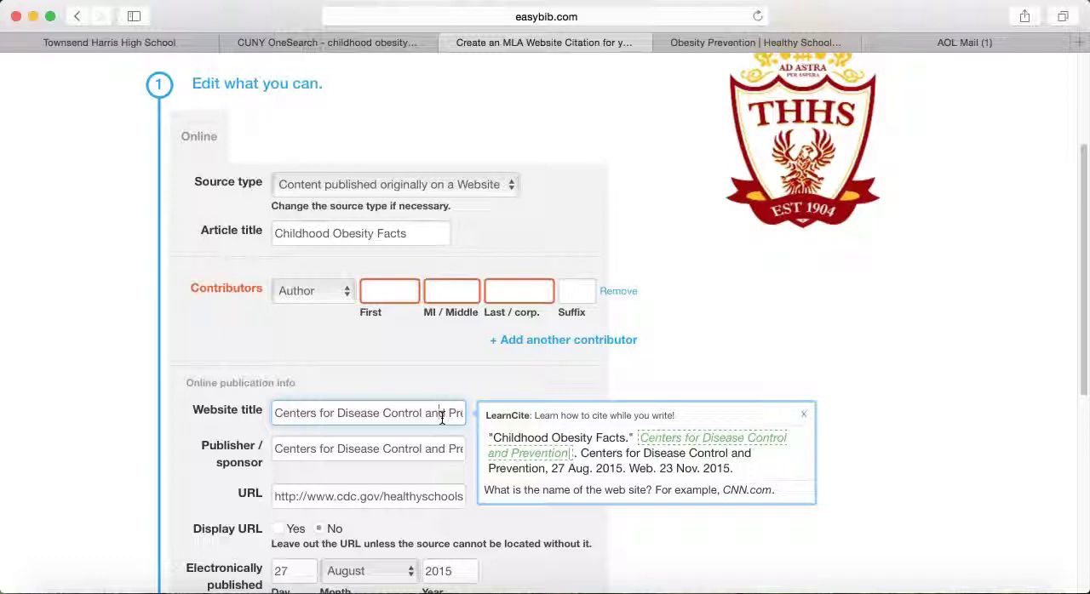
pyautogui.click(434, 236)
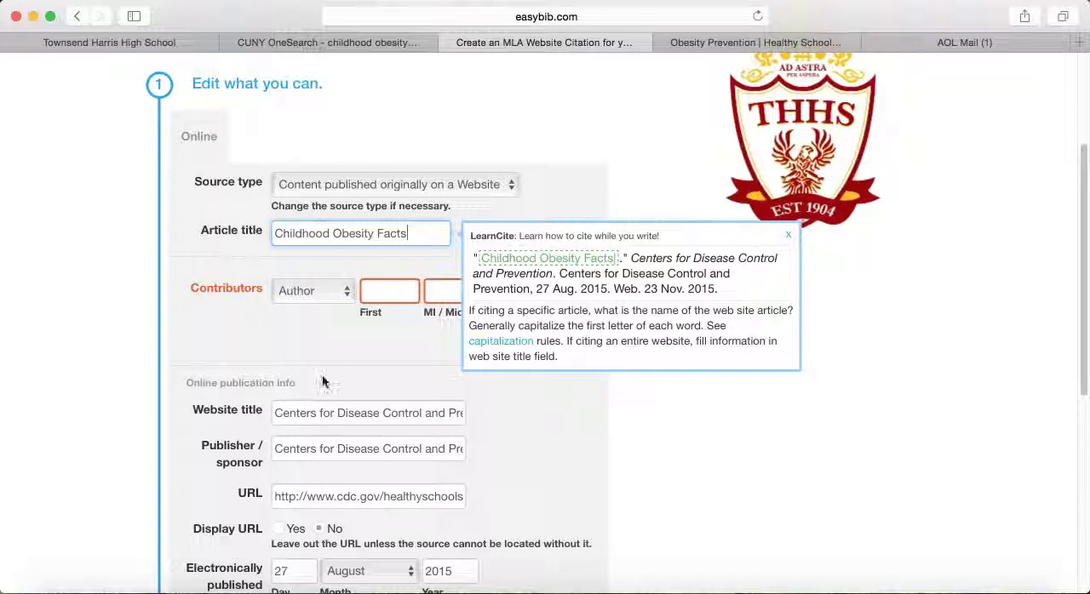
pyautogui.click(389, 291)
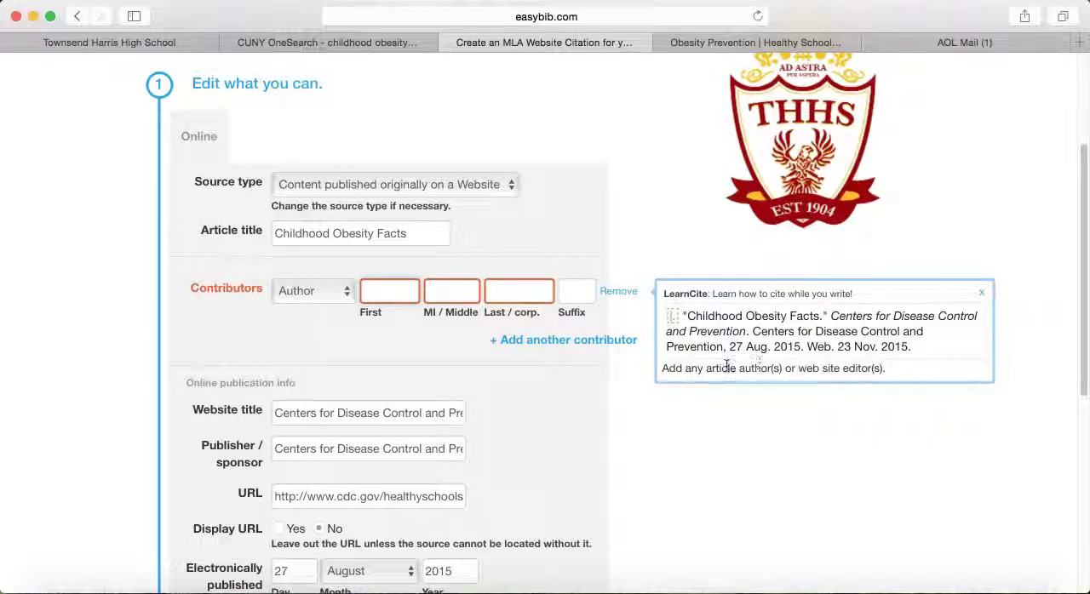
pyautogui.click(326, 415)
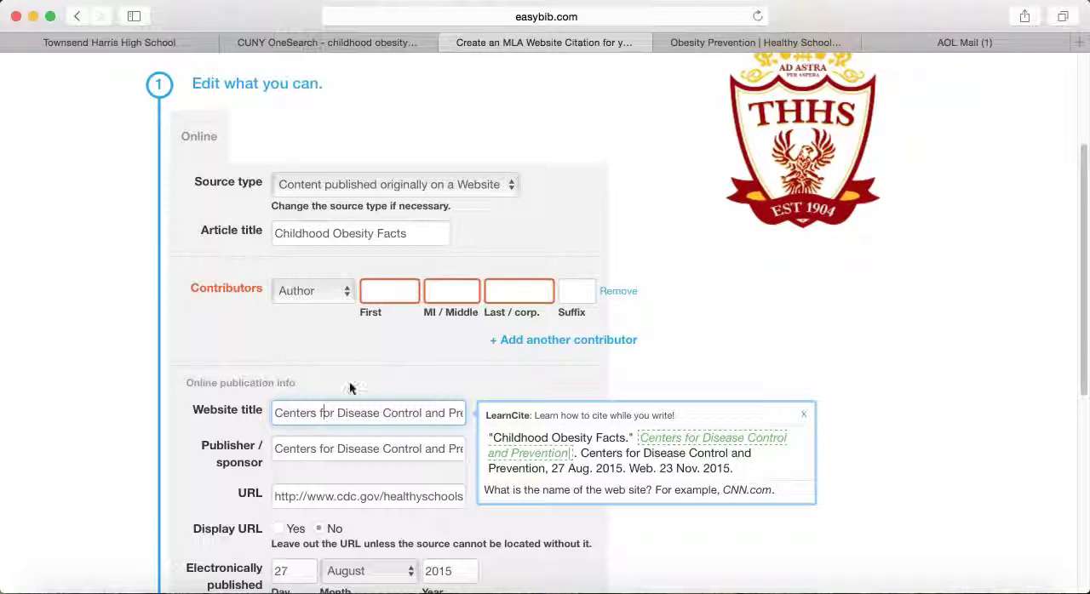
# Step: Replace the website title in the Childhood Obesity Facts citation with "Obesity Prevention"
pyautogui.moveTo(277, 412); pyautogui.dragTo(485, 416)
pyautogui.write('O')
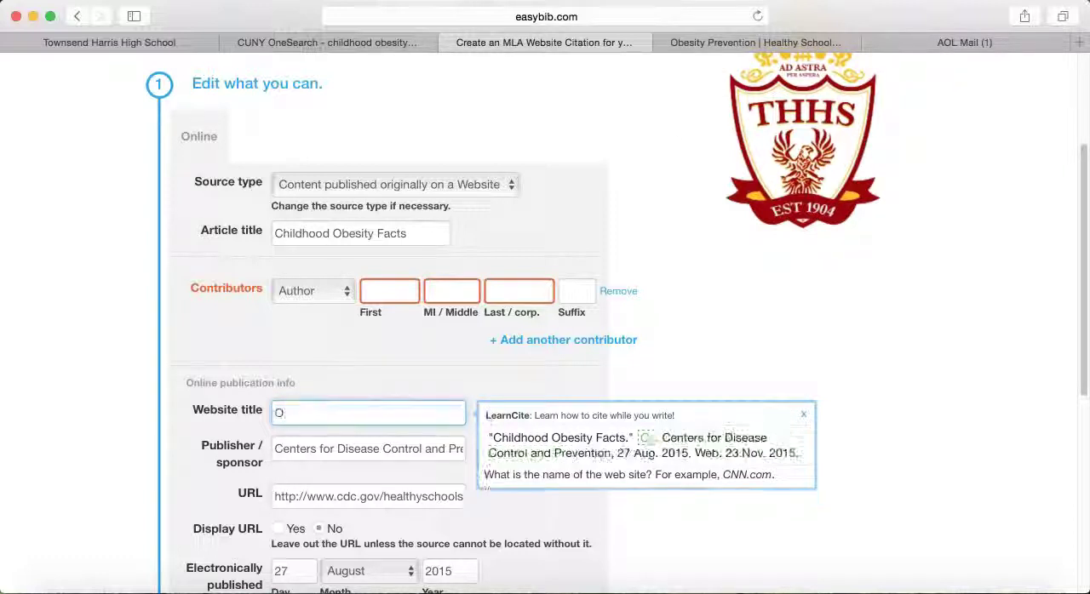
pyautogui.write('bes')
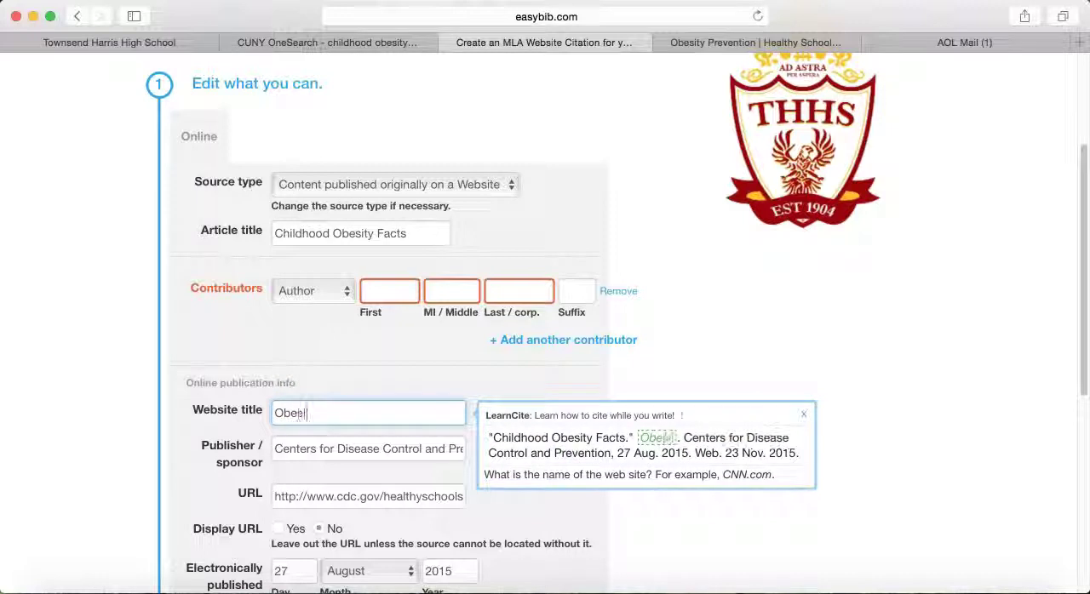
pyautogui.write('ity Prevention')
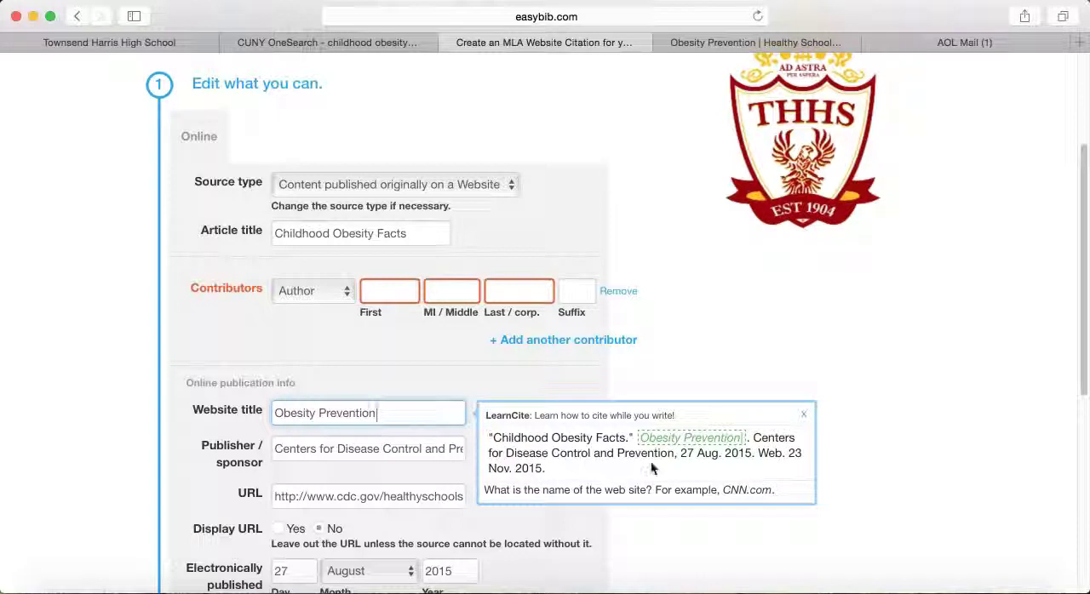
pyautogui.click(633, 537)
# Step: Create the website citation with the remaining publication details as filled in, and check its entry in the bibliography list
pyautogui.scroll(1, 221, 485)
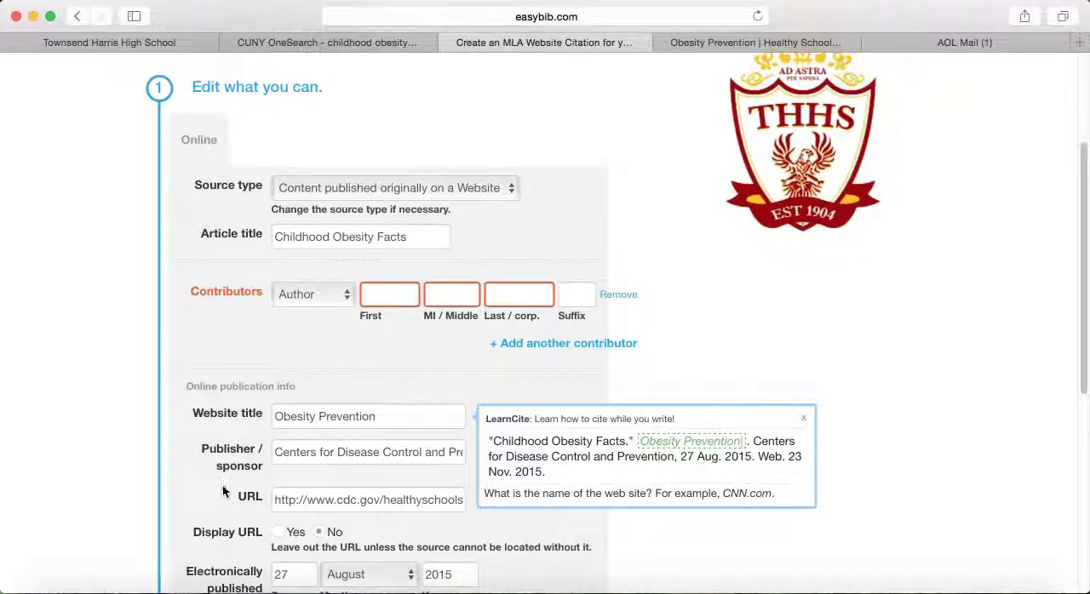
pyautogui.scroll(-6, 579, 460)
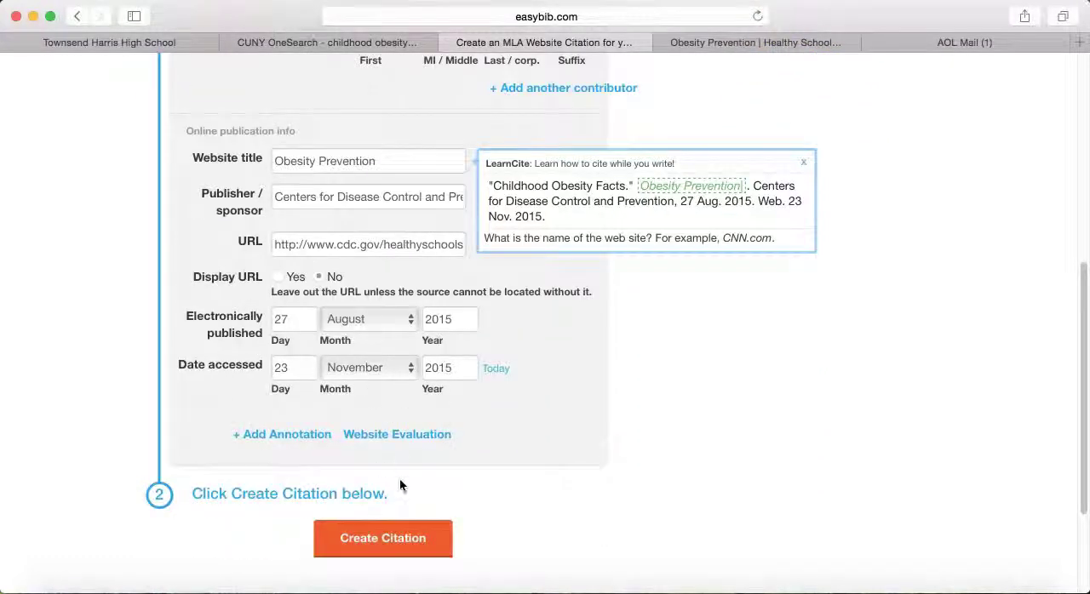
pyautogui.click(383, 540)
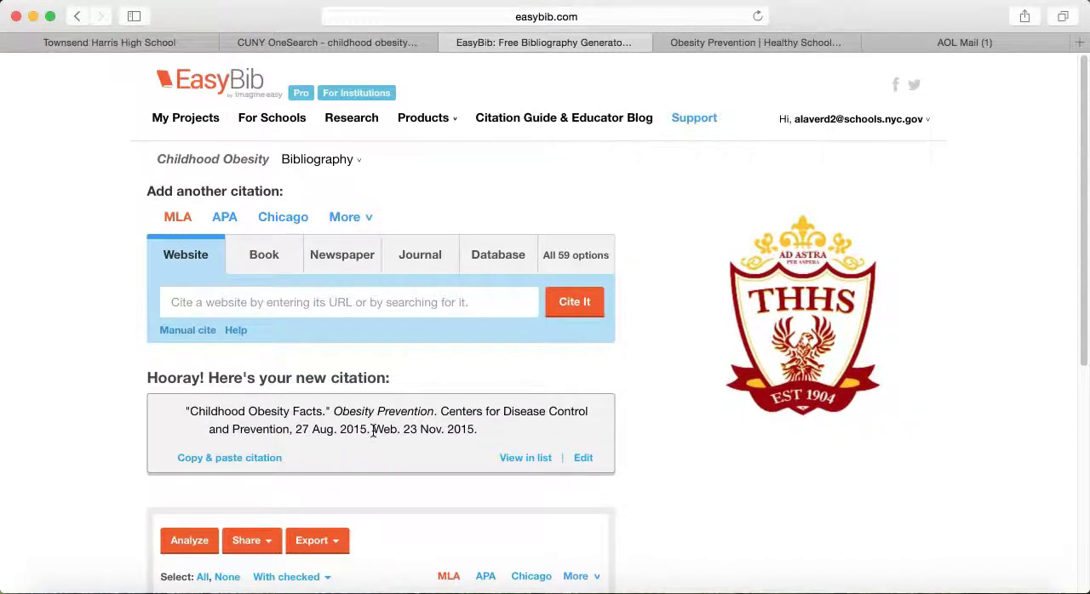
pyautogui.scroll(-5, 372, 433)
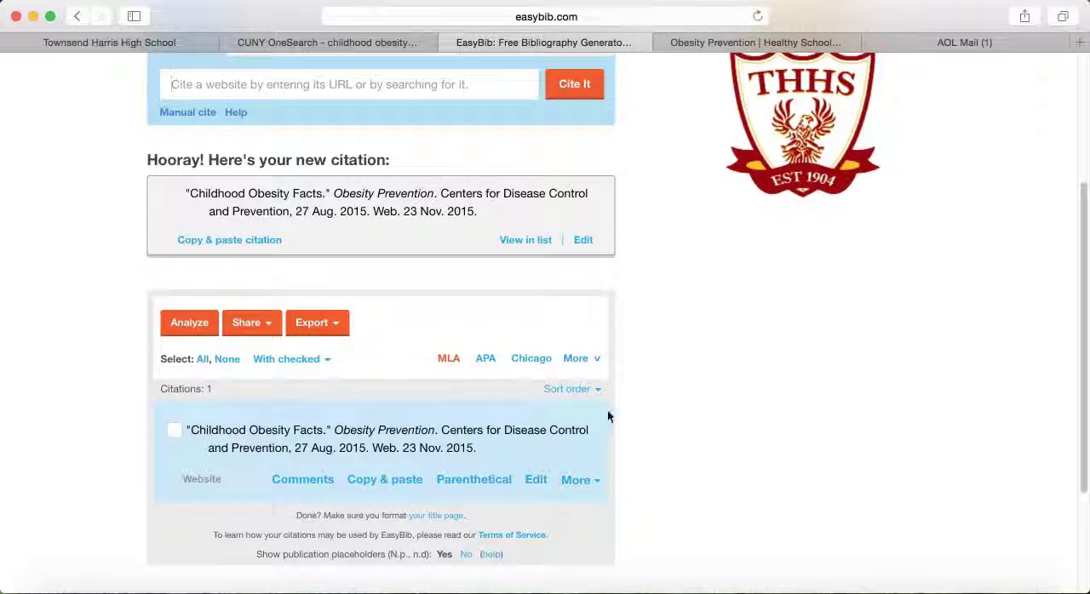
pyautogui.scroll(-1, 613, 396)
pyautogui.scroll(5, 626, 383)
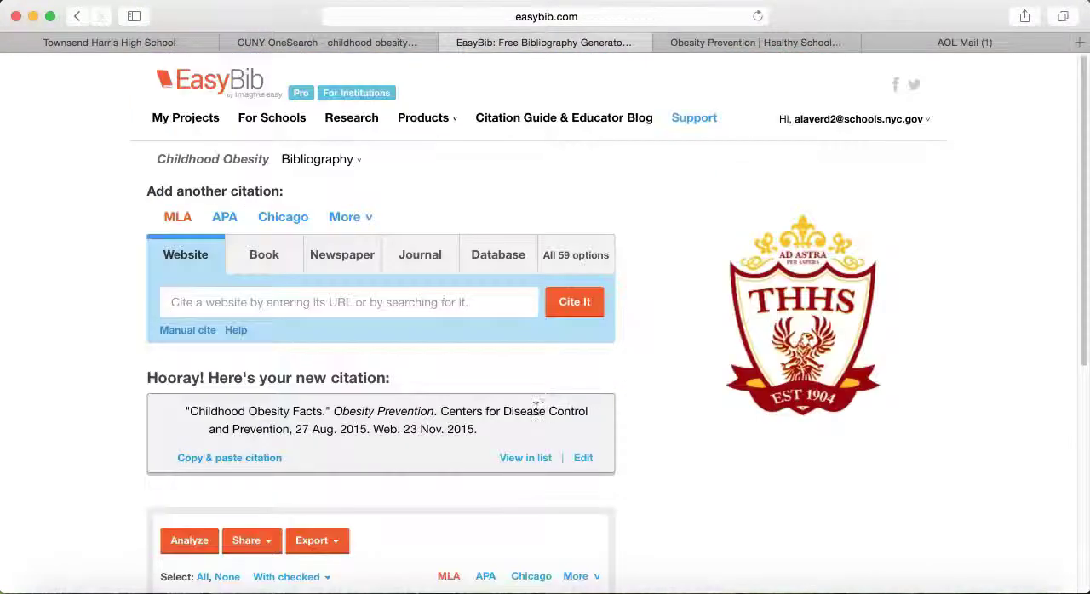
pyautogui.click(271, 254)
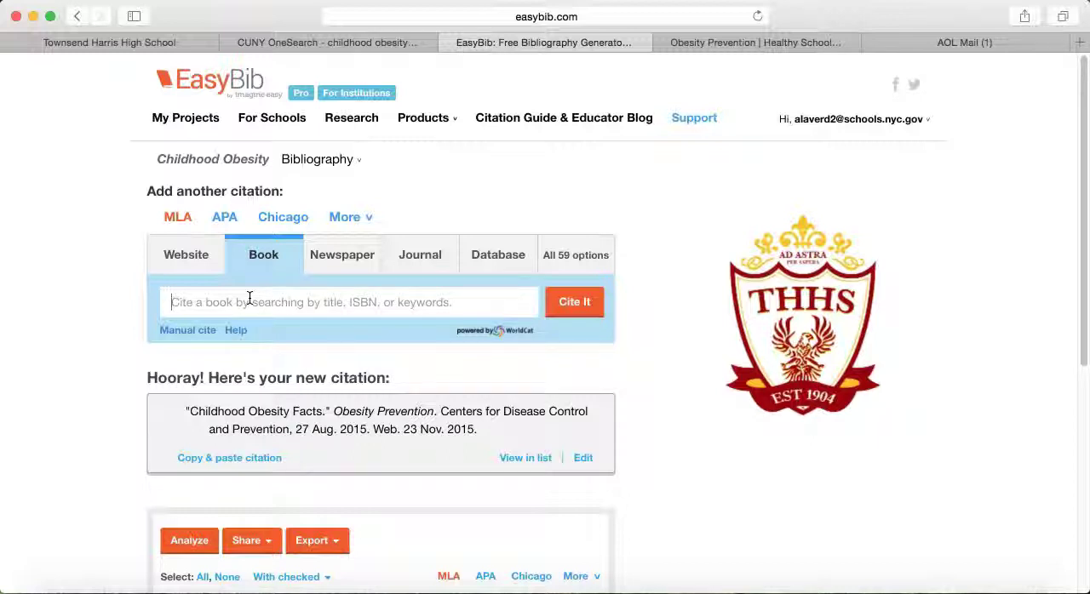
pyautogui.write('07')
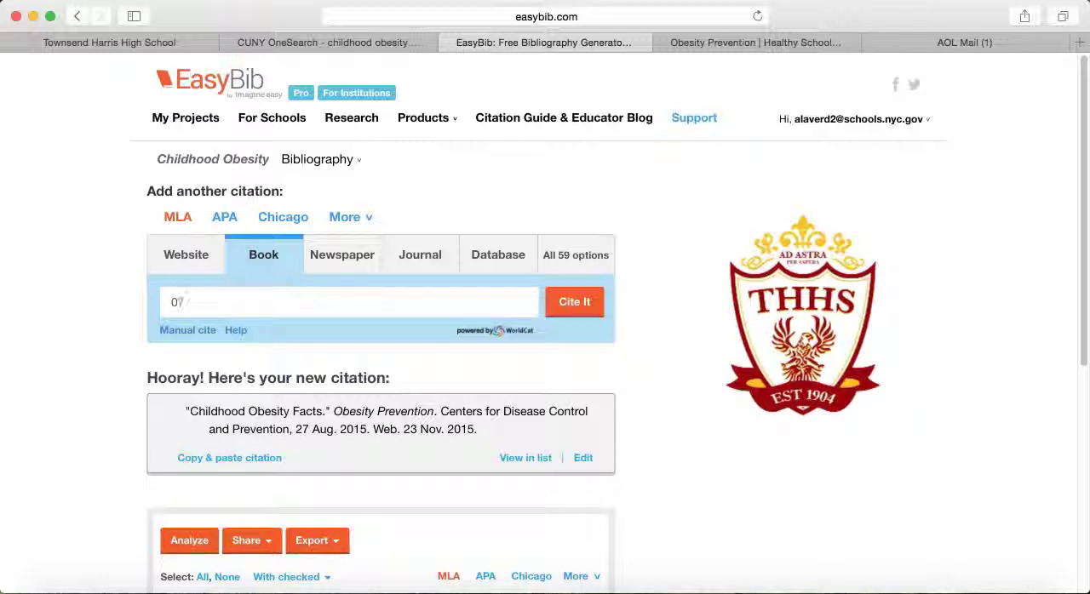
pyautogui.write('37723181')
pyautogui.click(569, 310)
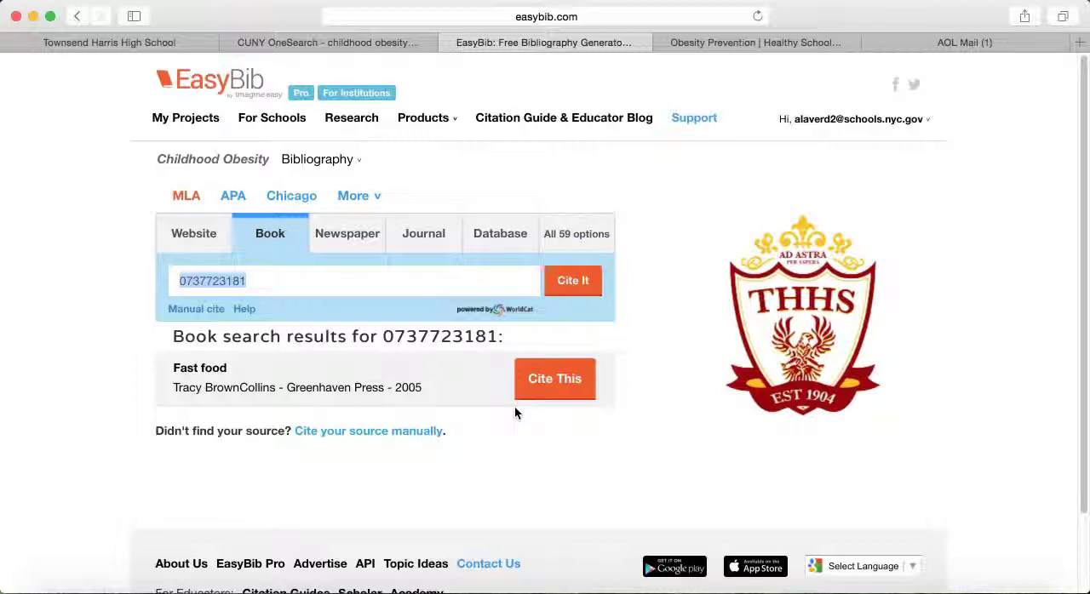
# Step: Cite the found book "Fast food" as a whole printed book, create the MLA citation and check the bibliography list
pyautogui.click(568, 383)
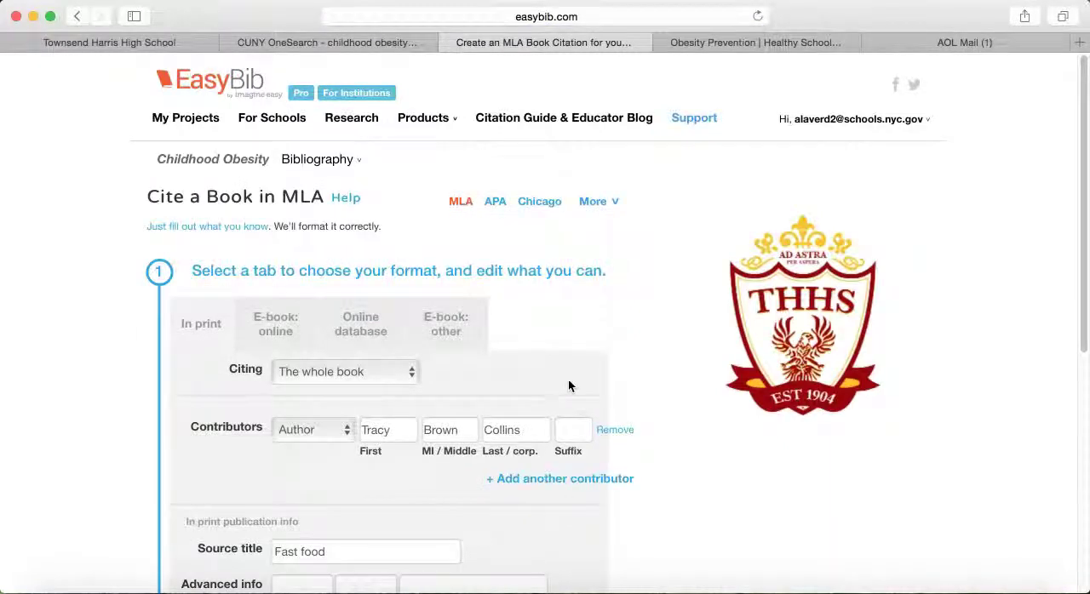
pyautogui.scroll(-3, 609, 430)
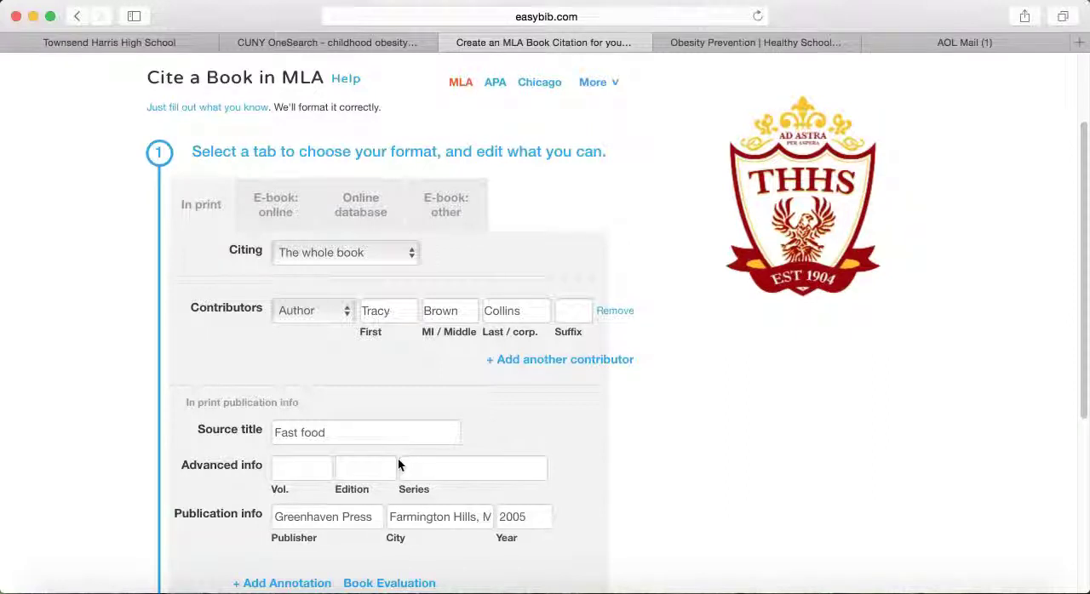
pyautogui.scroll(-1, 541, 468)
pyautogui.scroll(-5, 542, 468)
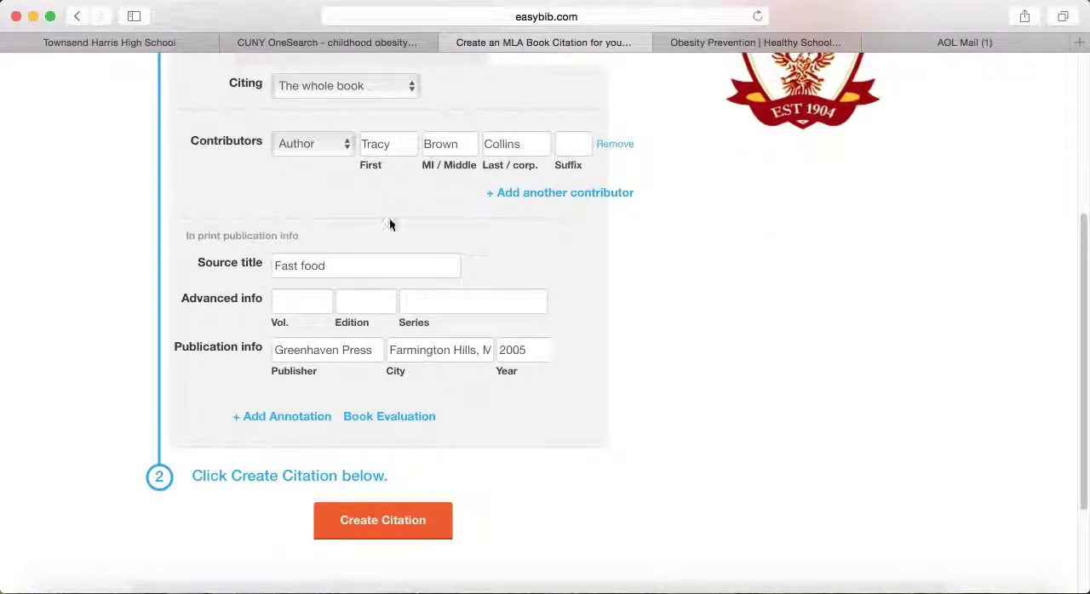
pyautogui.click(372, 519)
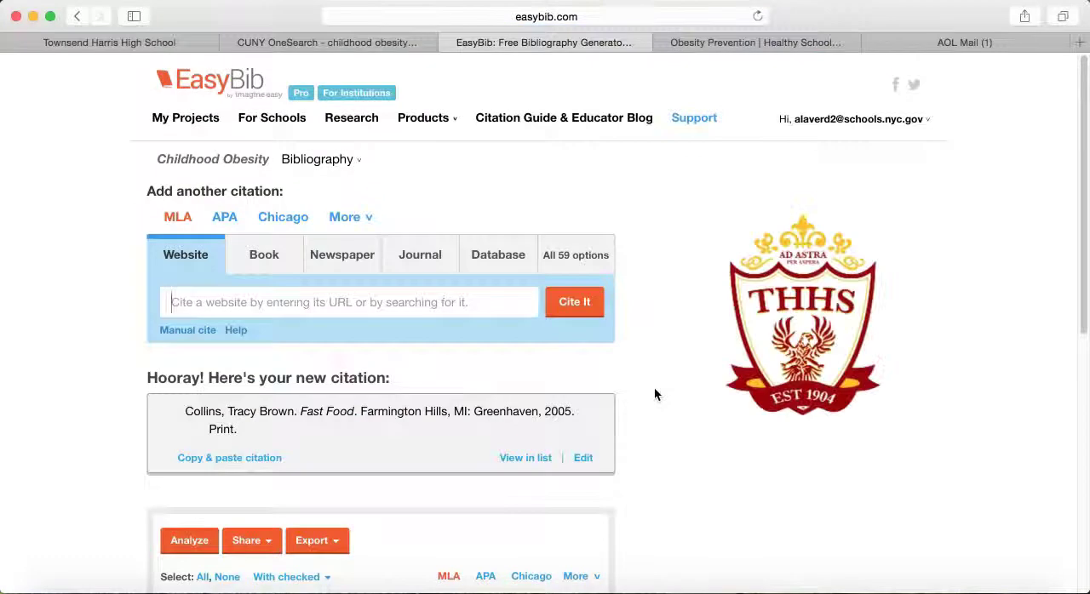
pyautogui.scroll(-5, 653, 396)
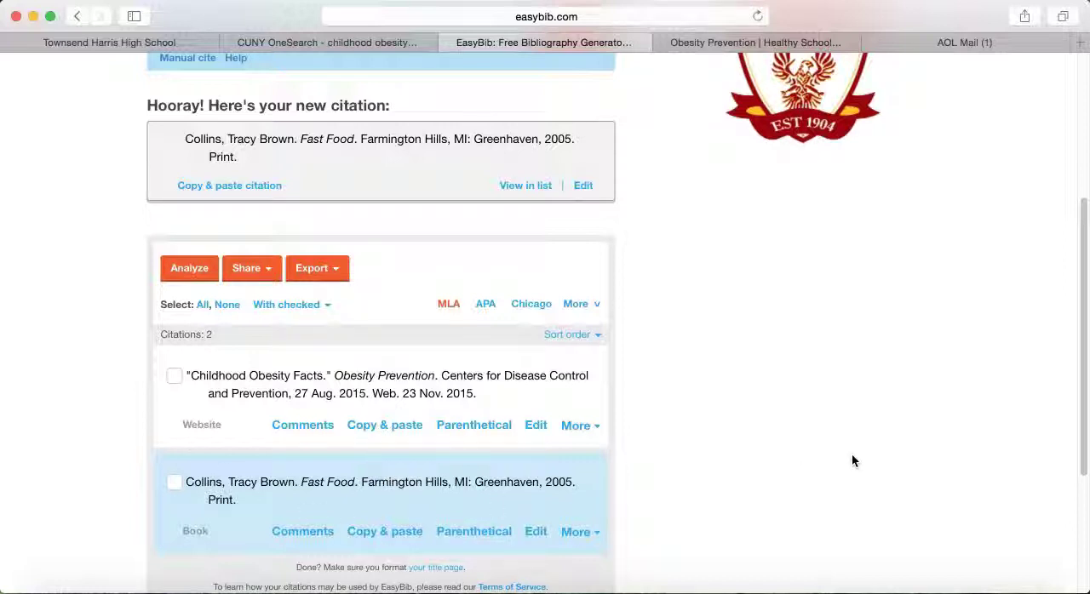
pyautogui.scroll(-5, 852, 461)
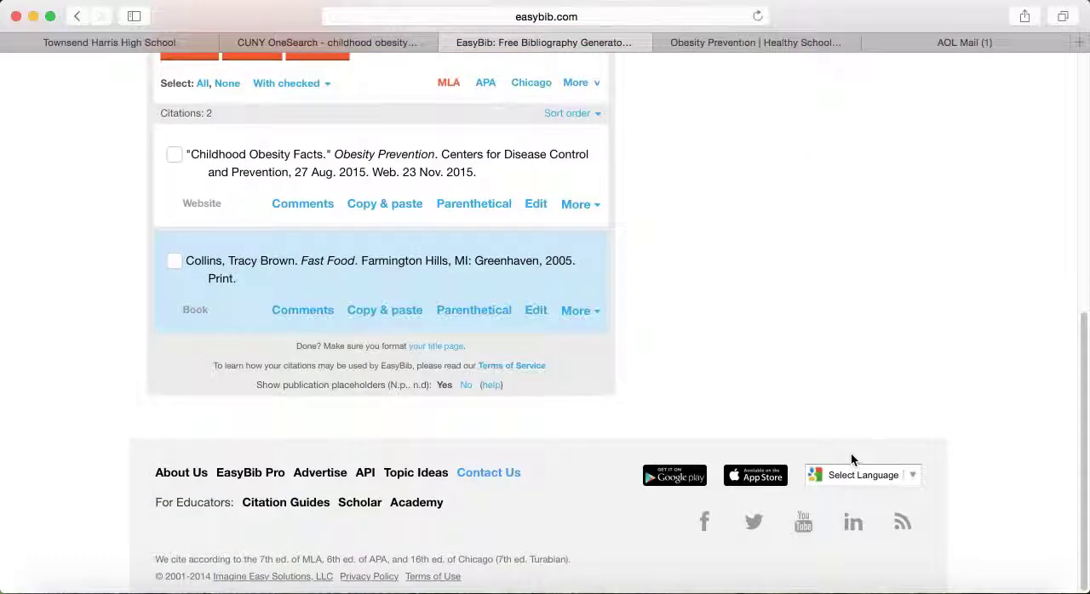
pyautogui.scroll(9, 852, 460)
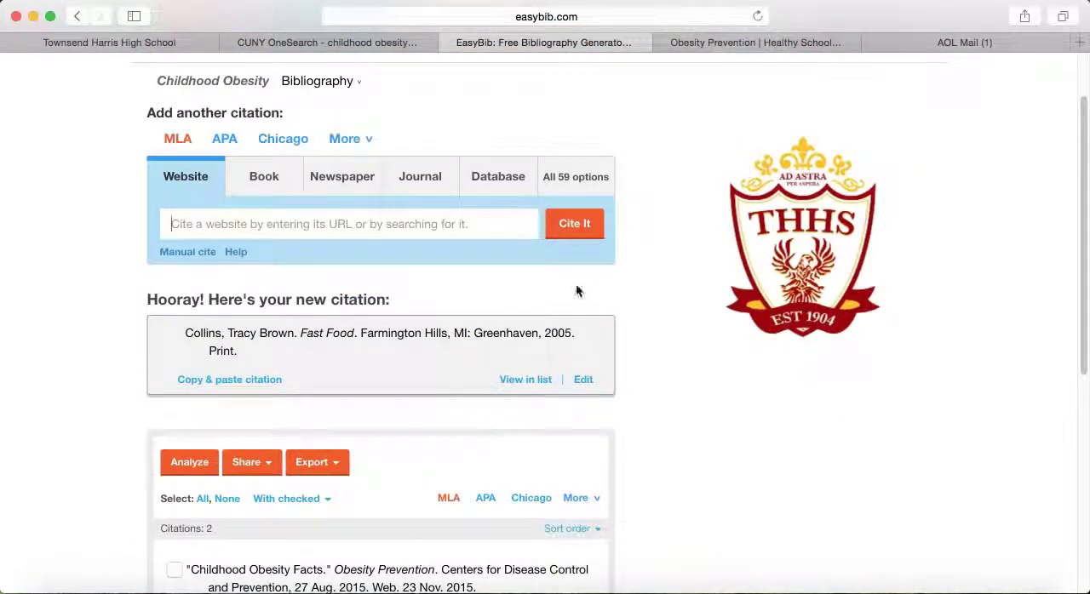
# Step: Request a newspaper citation for the article title "cutting sugar improves children's health in just 10 days"
pyautogui.click(335, 186)
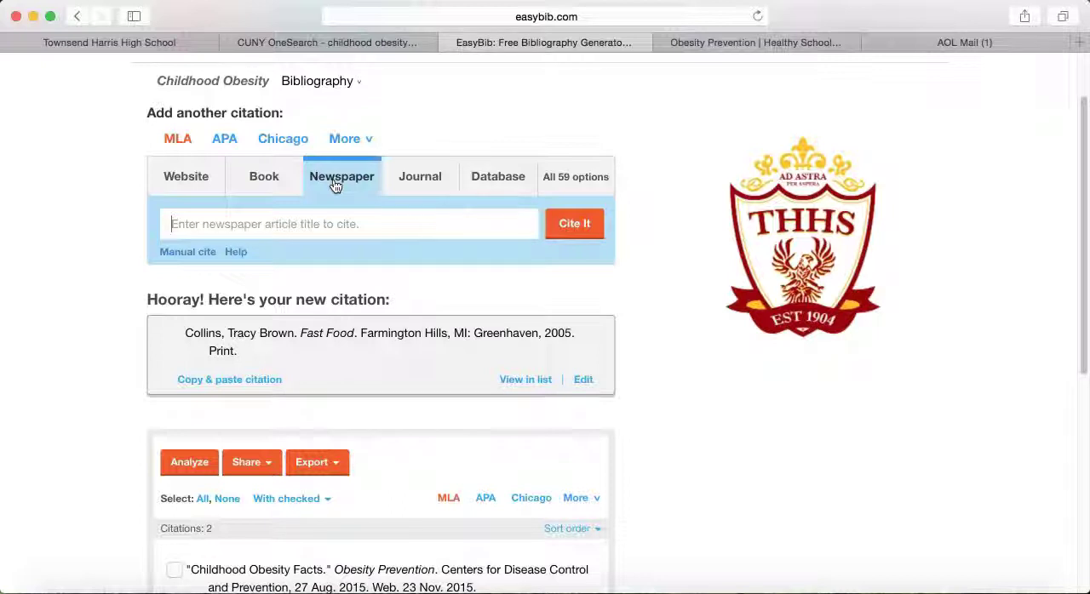
pyautogui.write('chi')
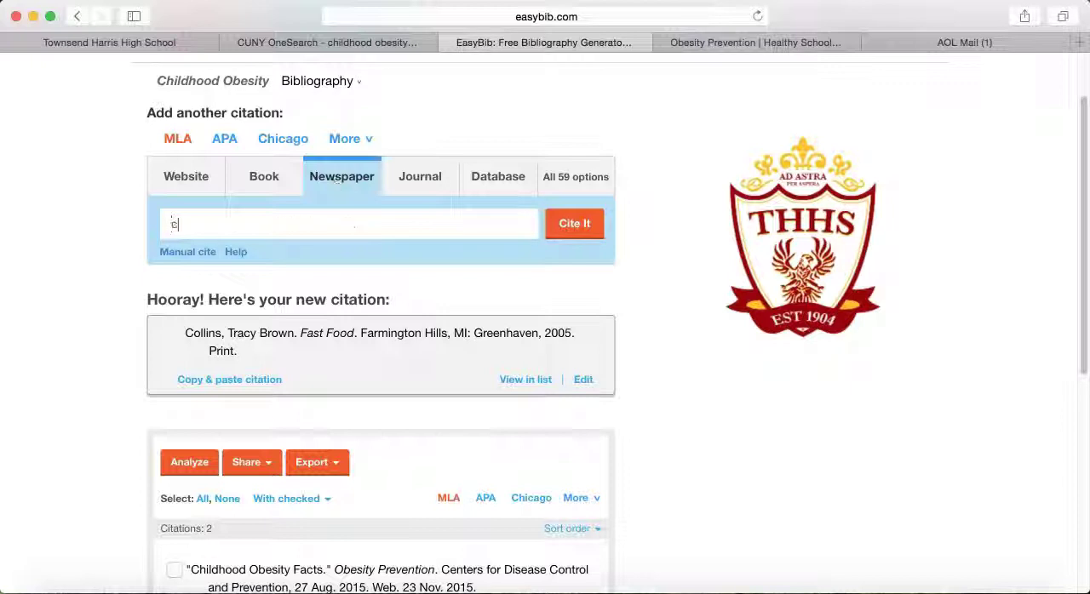
pyautogui.press('BackSpace')
pyautogui.press('BackSpace')
pyautogui.write('uttin sugar')
pyautogui.press('BackSpace')
pyautogui.press('BackSpace')
pyautogui.press('BackSpace')
pyautogui.press('BackSpace')
pyautogui.press('BackSpace')
pyautogui.write('g sugar imp')
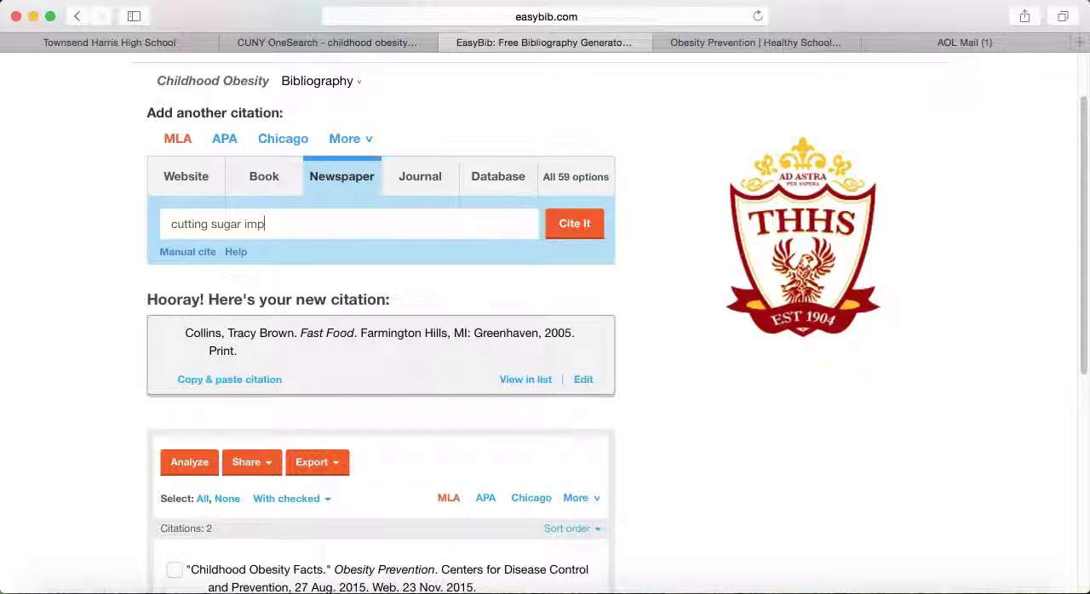
pyautogui.write("roves children'")
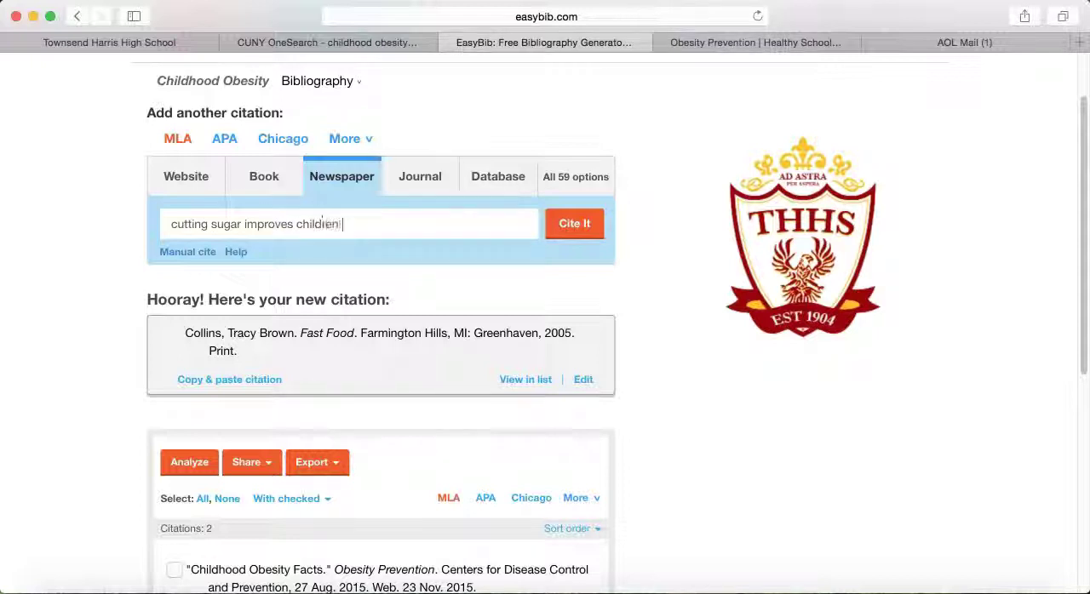
pyautogui.write('s hea')
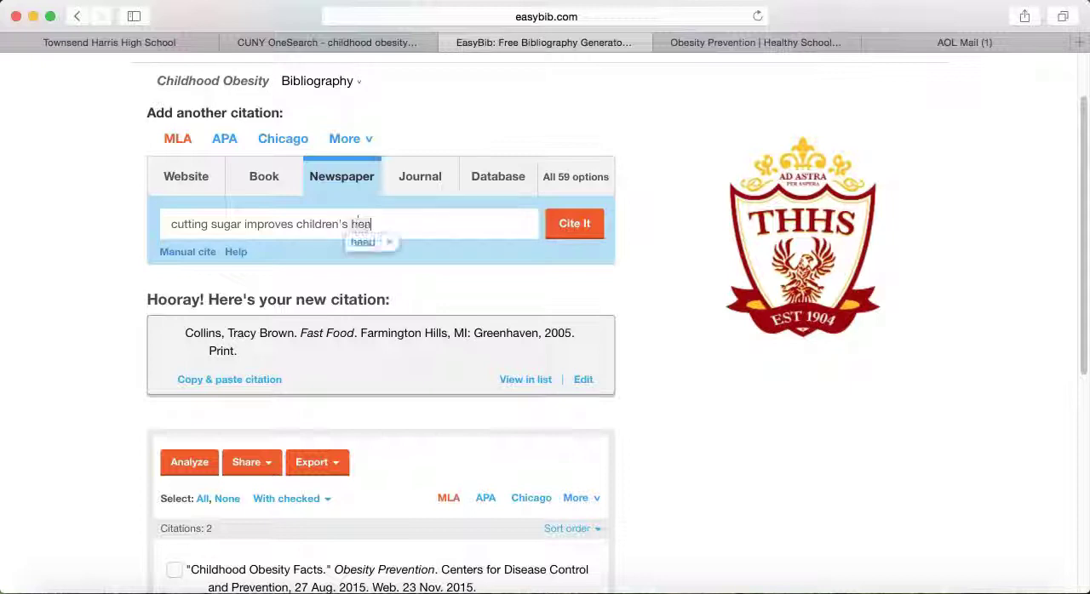
pyautogui.write('l')
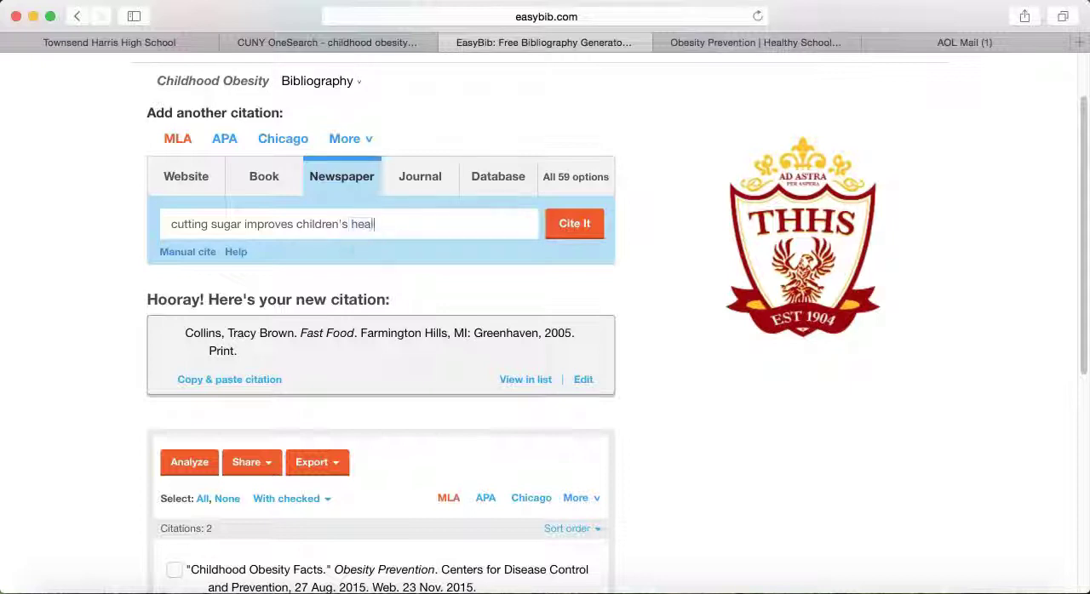
pyautogui.write('th in just 10 days')
pyautogui.press('Return')
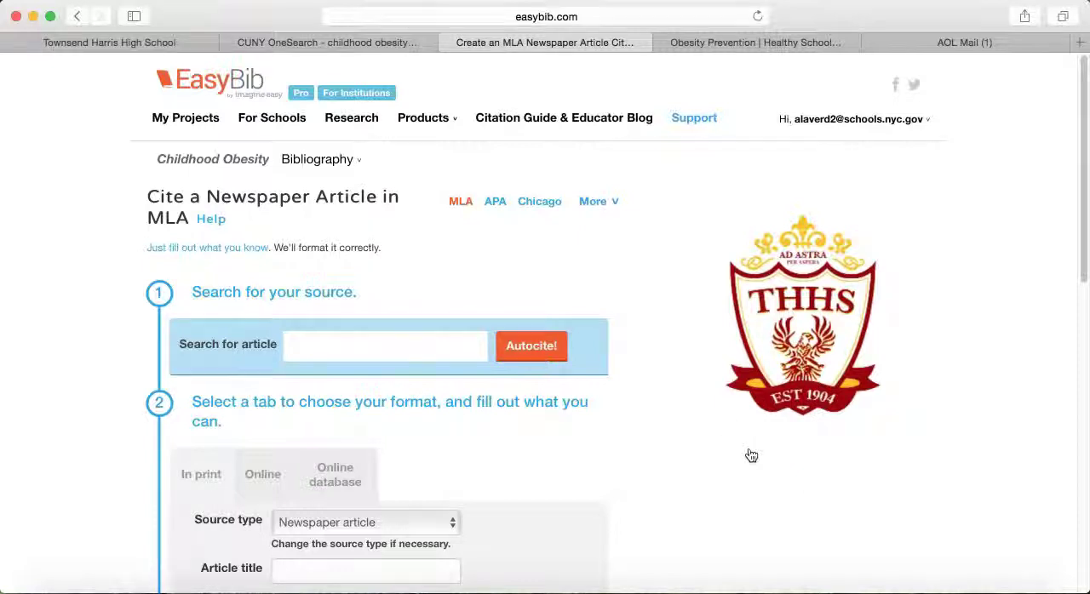
# Step: Choose the online format for the newspaper article citation
pyautogui.scroll(-5, 751, 456)
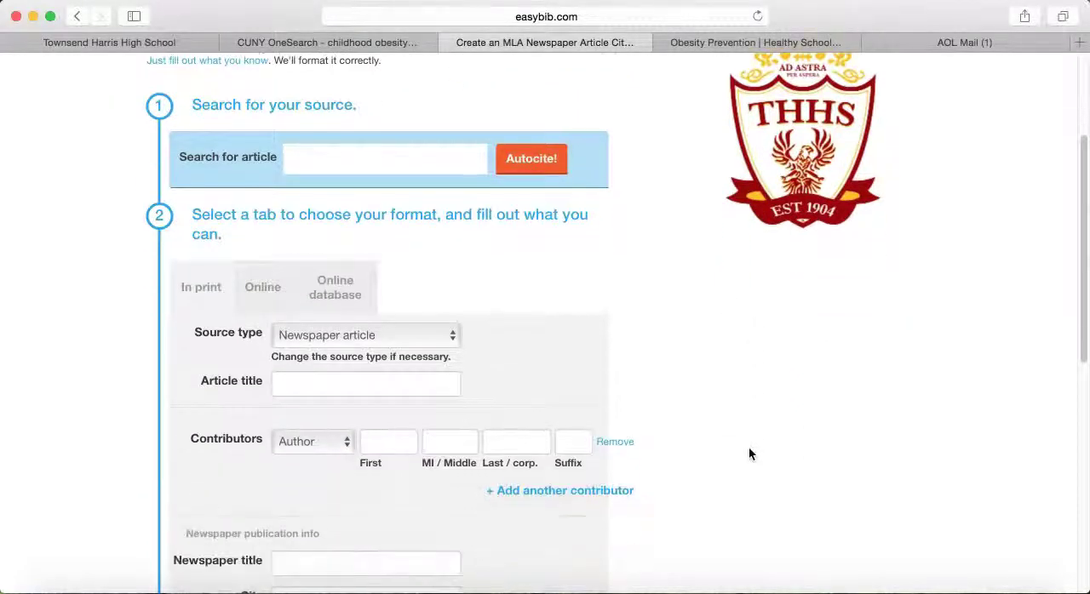
pyautogui.scroll(-1, 741, 458)
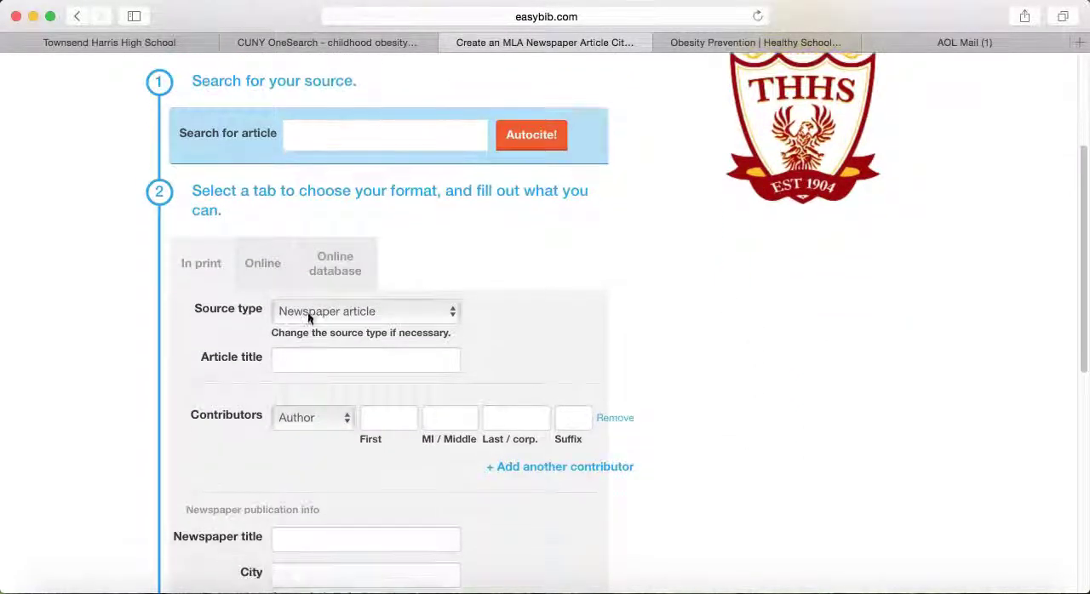
pyautogui.click(264, 271)
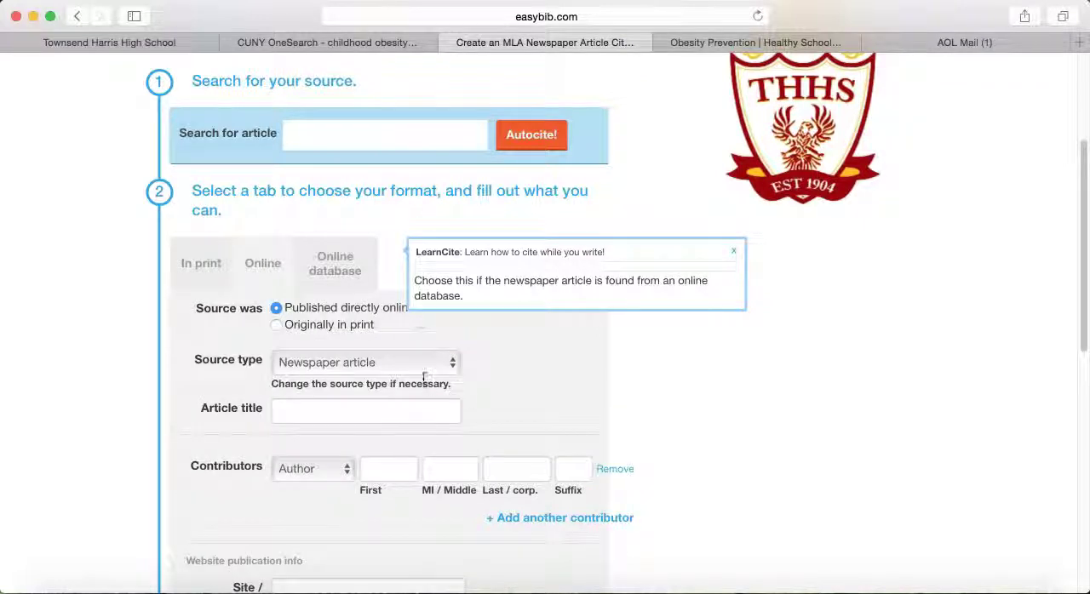
# Step: Enter "Cuttin Sugar Improves Children's Health in Just 10 Days" as the newspaper article's title
pyautogui.scroll(-2, 806, 415)
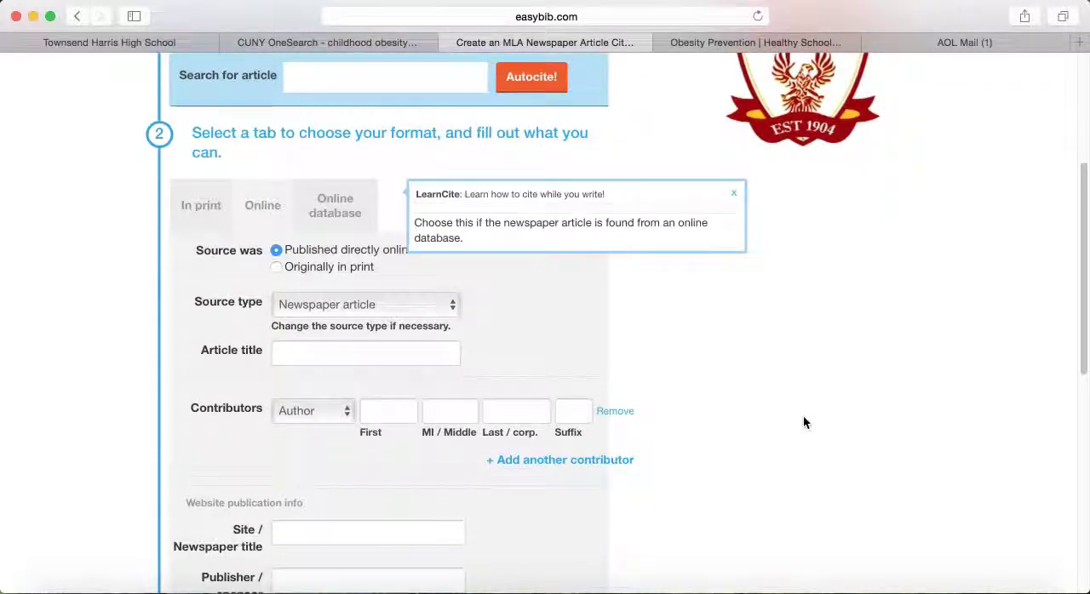
pyautogui.click(407, 351)
pyautogui.write('Cuttin')
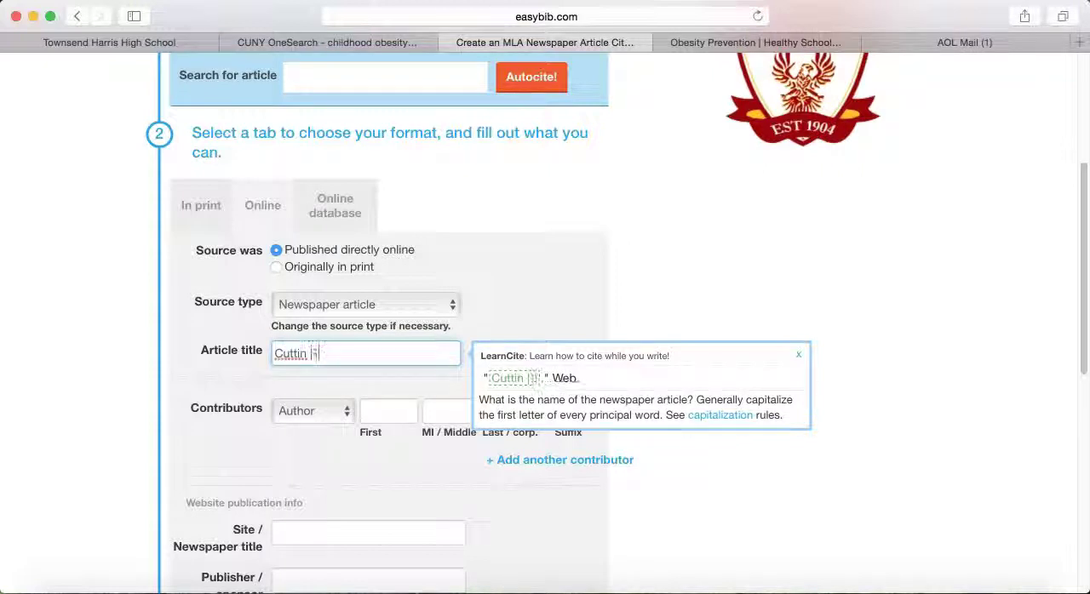
pyautogui.write(' Sugar im')
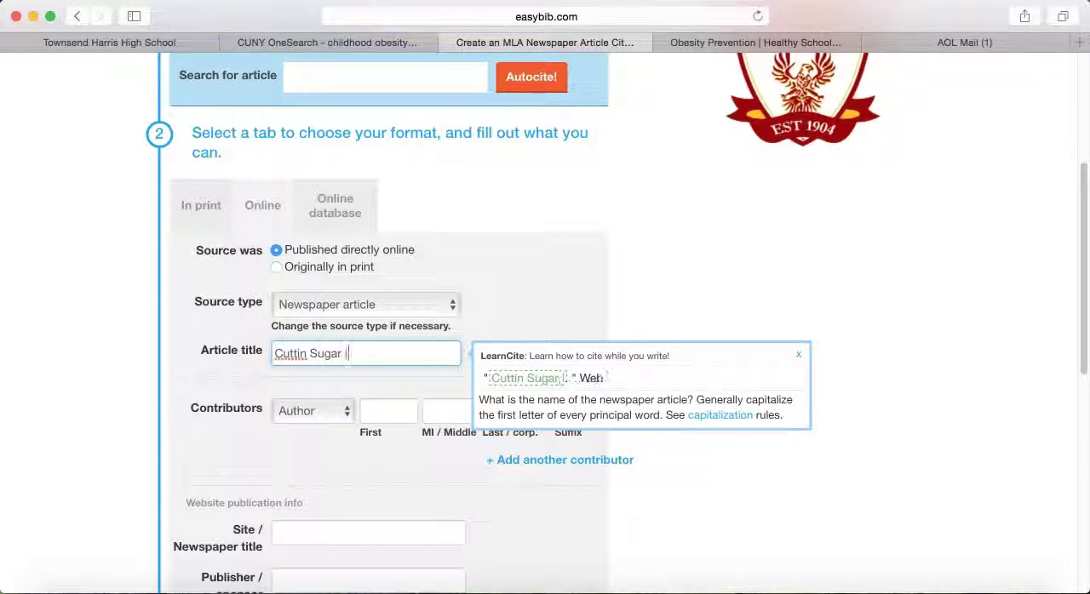
pyautogui.press('BackSpace')
pyautogui.press('BackSpace')
pyautogui.press('BackSpace')
pyautogui.press('BackSpace')
pyautogui.press('BackSpace')
pyautogui.press('BackSpace')
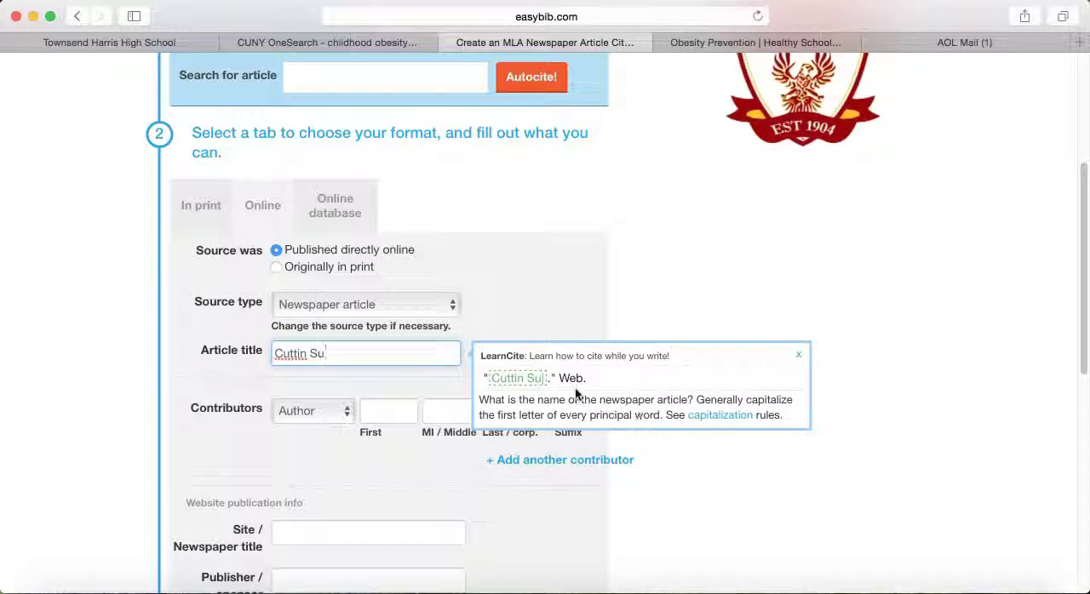
pyautogui.write('gar Imp')
pyautogui.press('BackSpace')
pyautogui.write("proves Children's Health in Just")
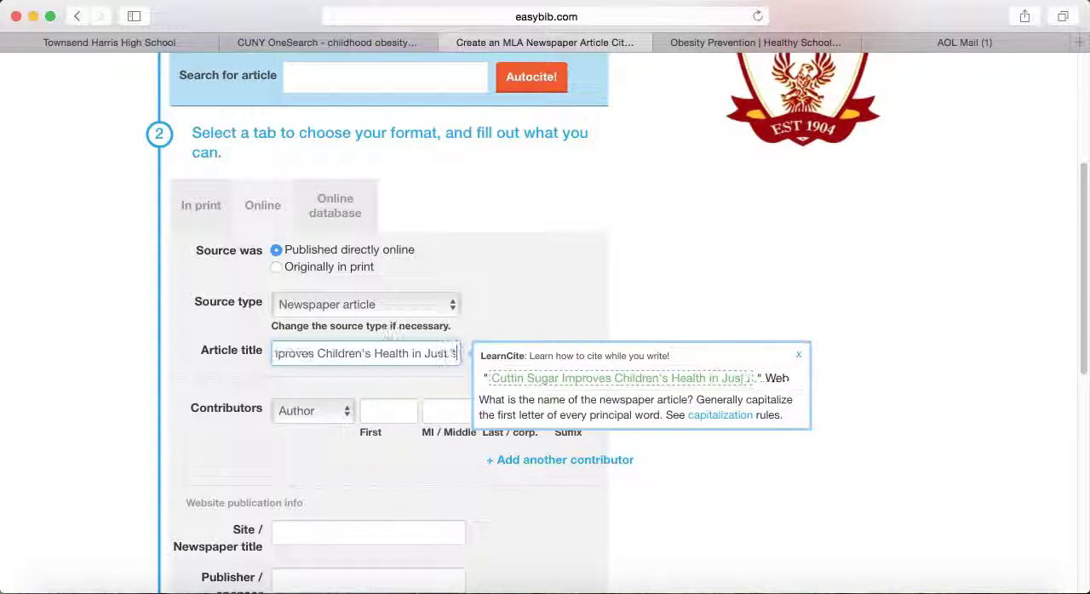
pyautogui.write(' 10 Days')
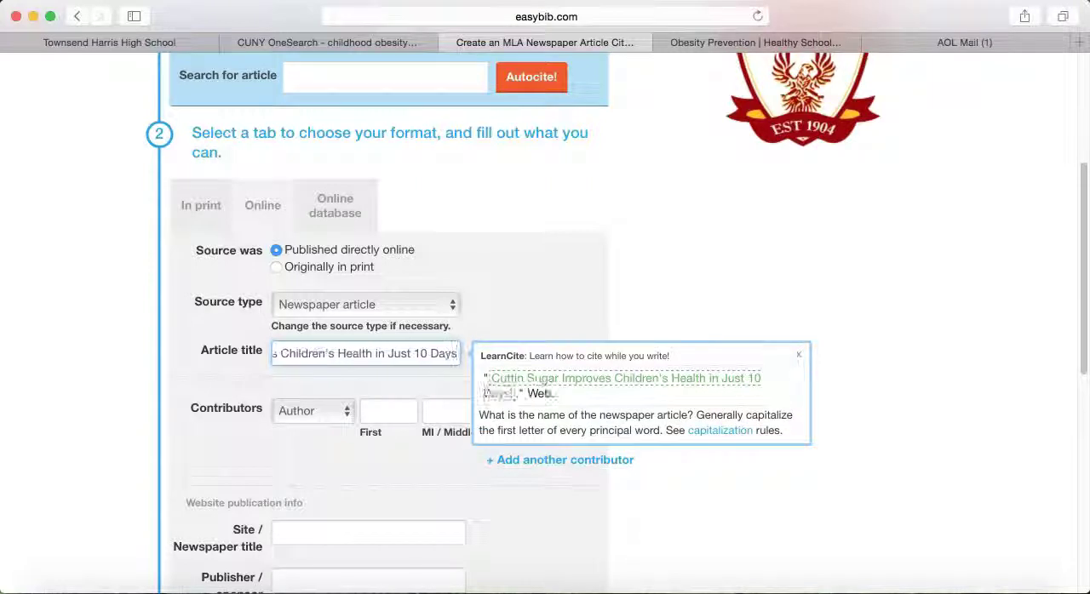
# Step: Enter the article author's first and last name as the contributor of the newspaper citation
pyautogui.click(362, 417)
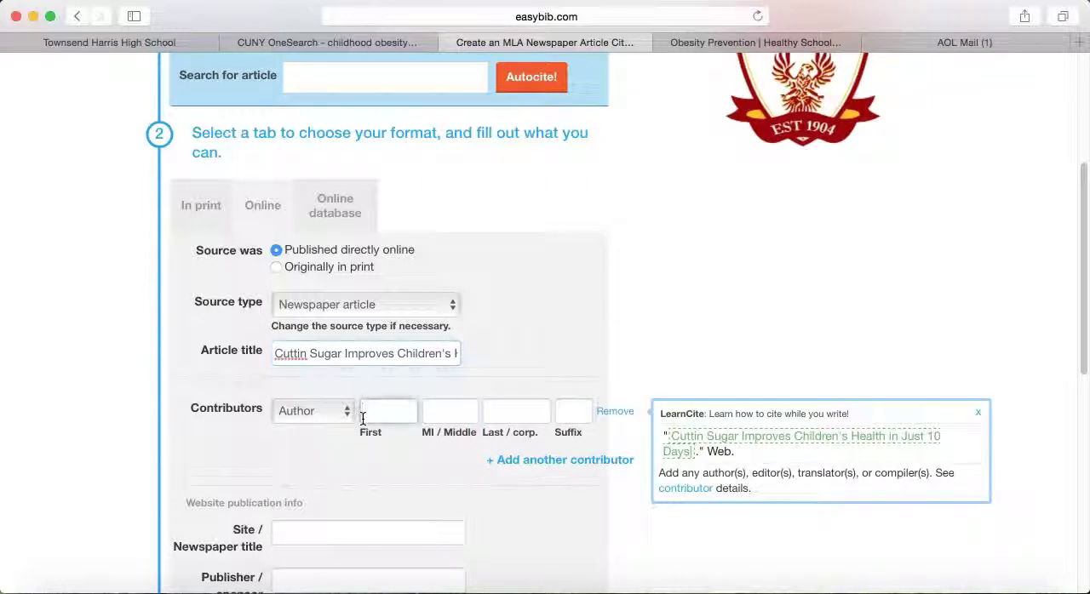
pyautogui.write('Anahad')
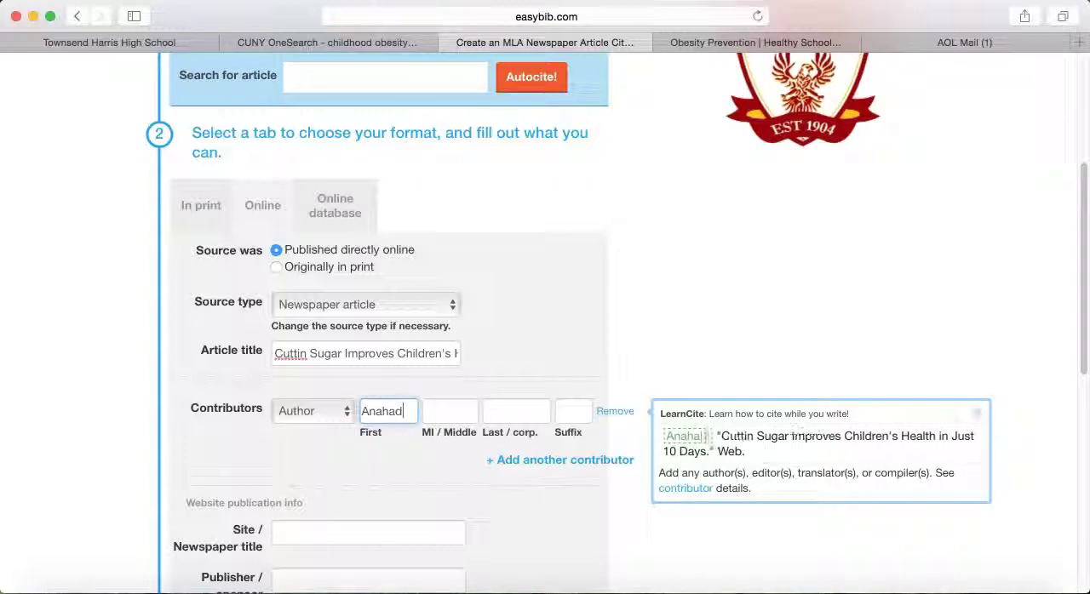
pyautogui.press('Tab')
pyautogui.press('Tab')
pyautogui.write('O')
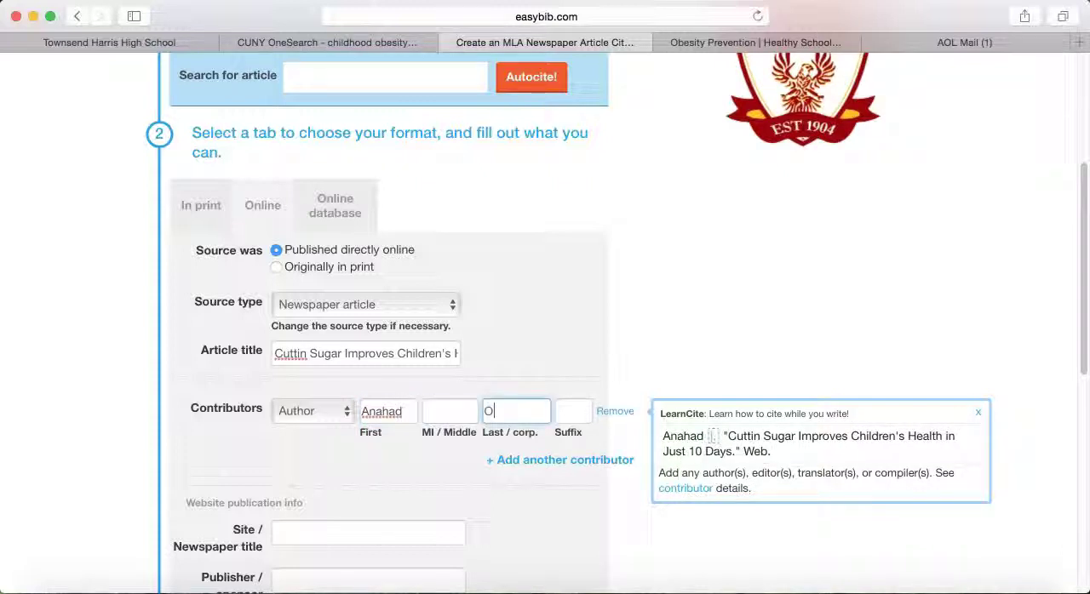
pyautogui.write("'Conn")
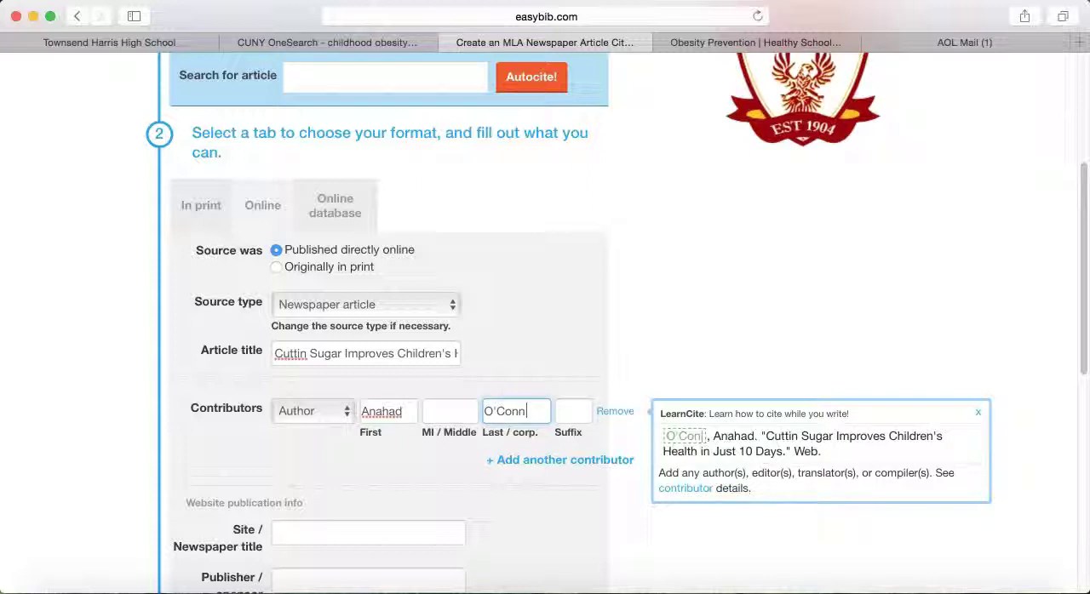
pyautogui.write('or')
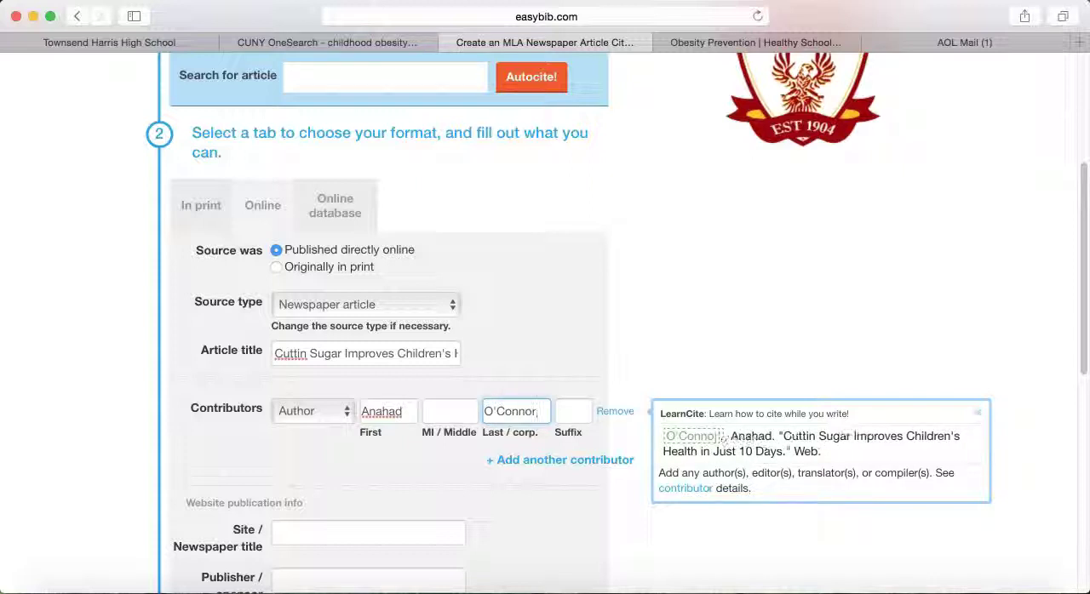
# Step: Set the site or newspaper title of the citation to "NYtimes.com"
pyautogui.click(294, 530)
pyautogui.scroll(-4, 325, 508)
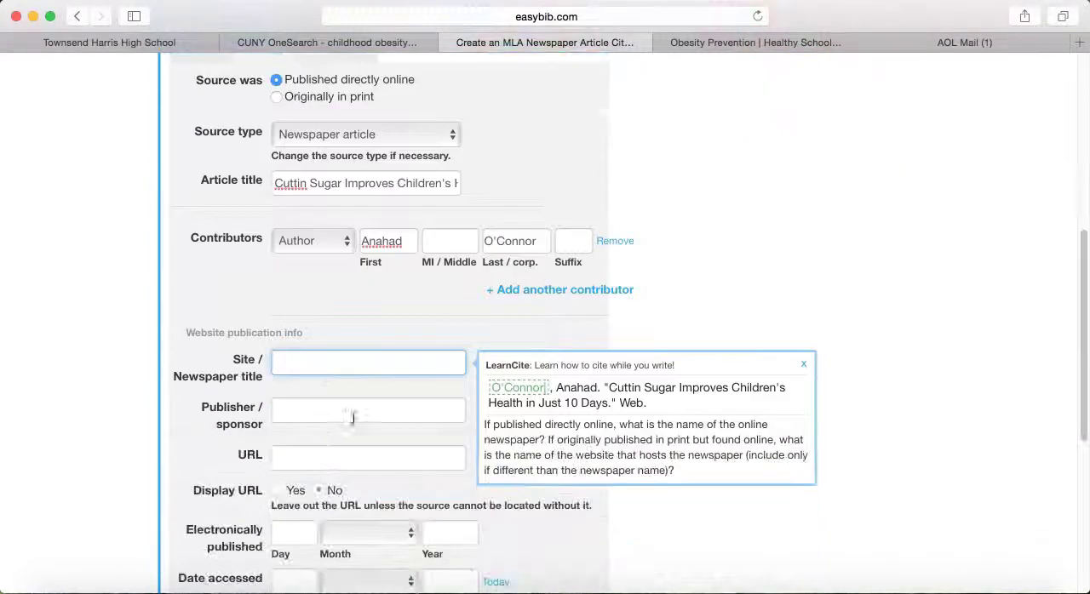
pyautogui.write('NY Tim')
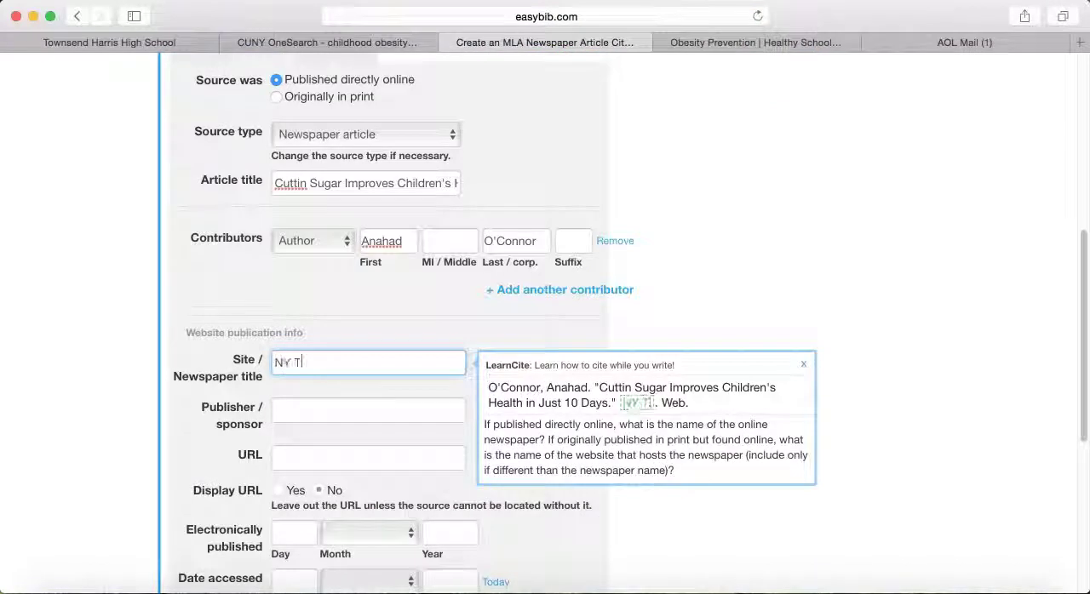
pyautogui.press('BackSpace')
pyautogui.press('BackSpace')
pyautogui.press('BackSpace')
pyautogui.press('BackSpace')
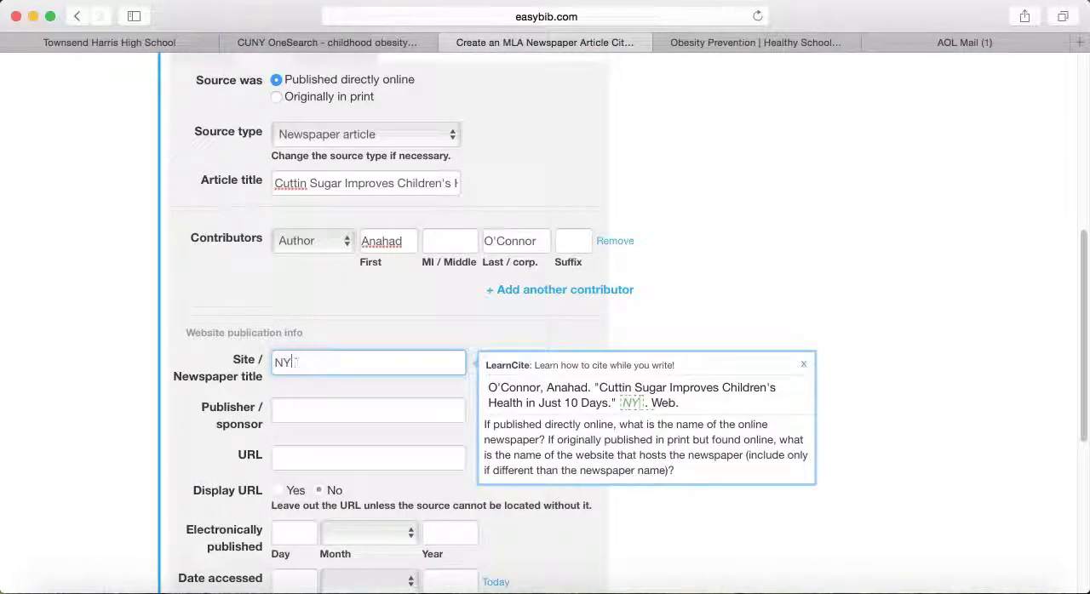
pyautogui.write('tim')
pyautogui.write('.com')
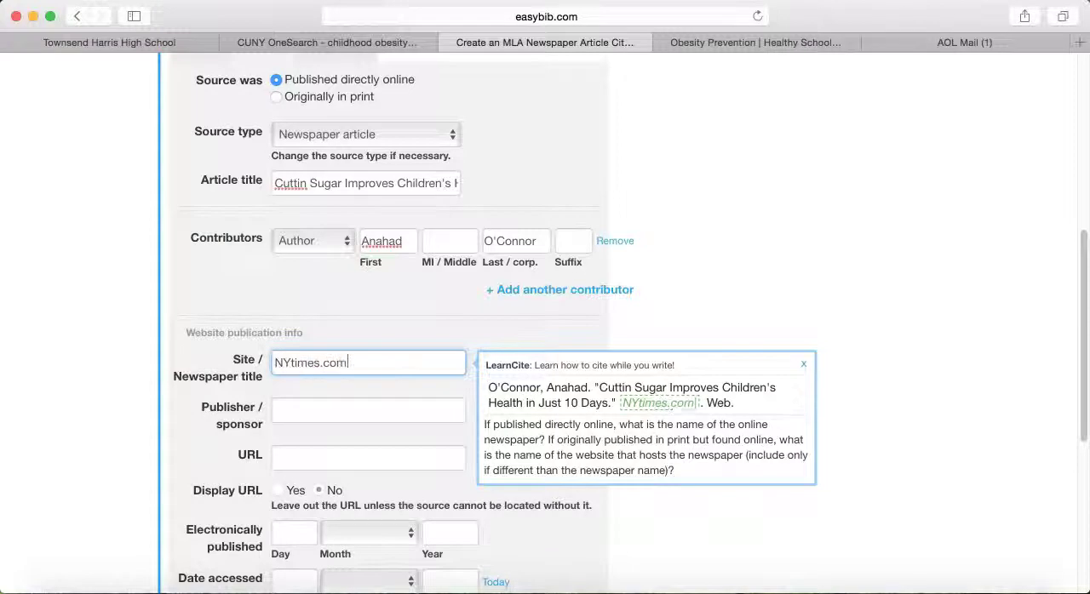
# Step: Enter "New York Times" as the publisher or sponsor and leave the URL blank
pyautogui.press('Tab')
pyautogui.write('Ne')
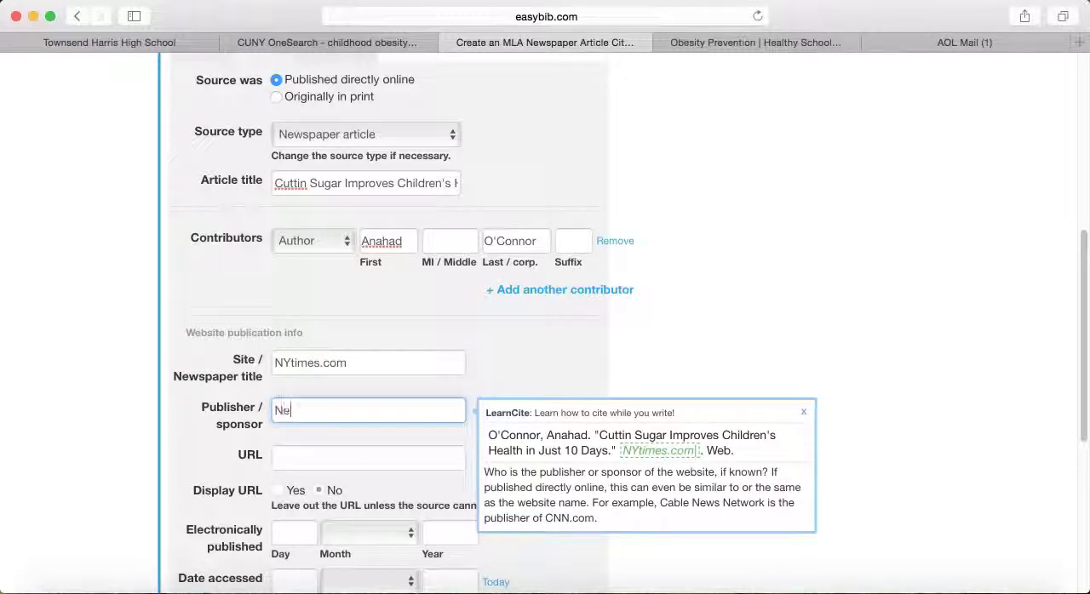
pyautogui.write('w York Times')
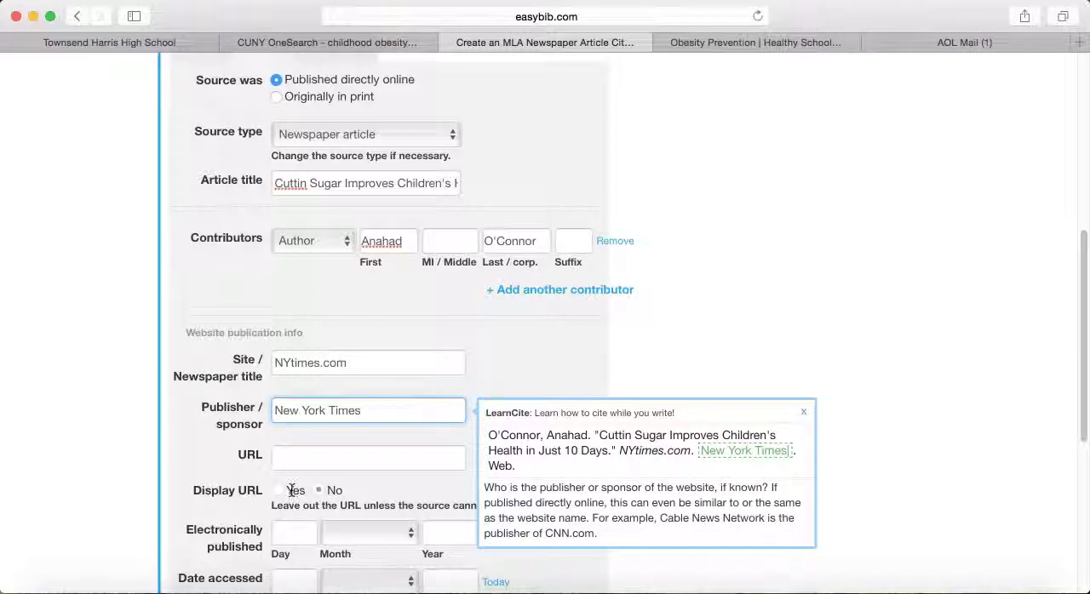
pyautogui.click(367, 460)
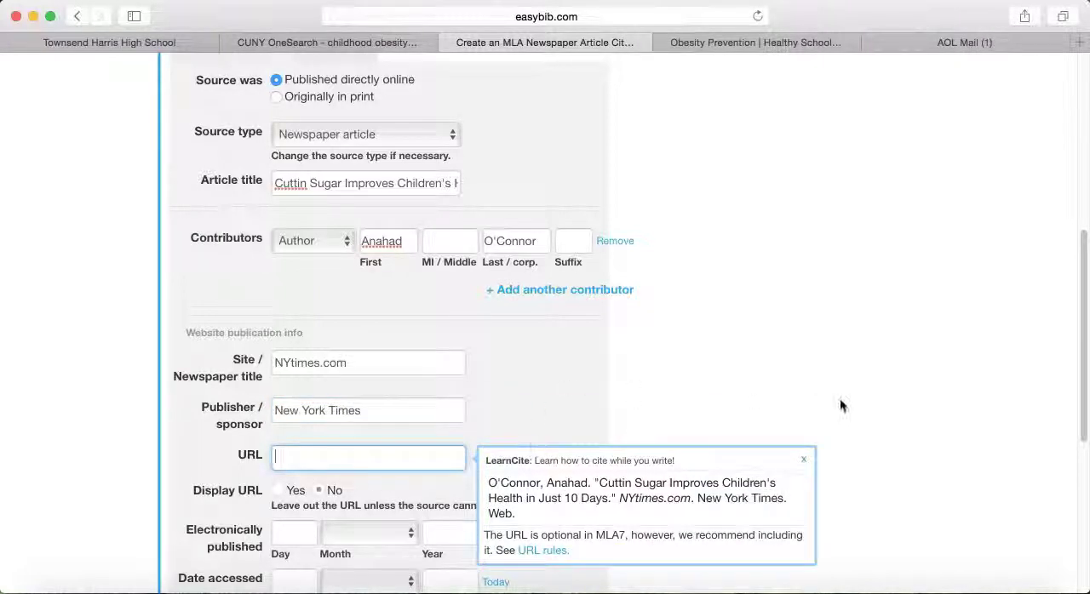
# Step: Set the article's electronic publication date to 27 October 2015
pyautogui.scroll(-3, 846, 404)
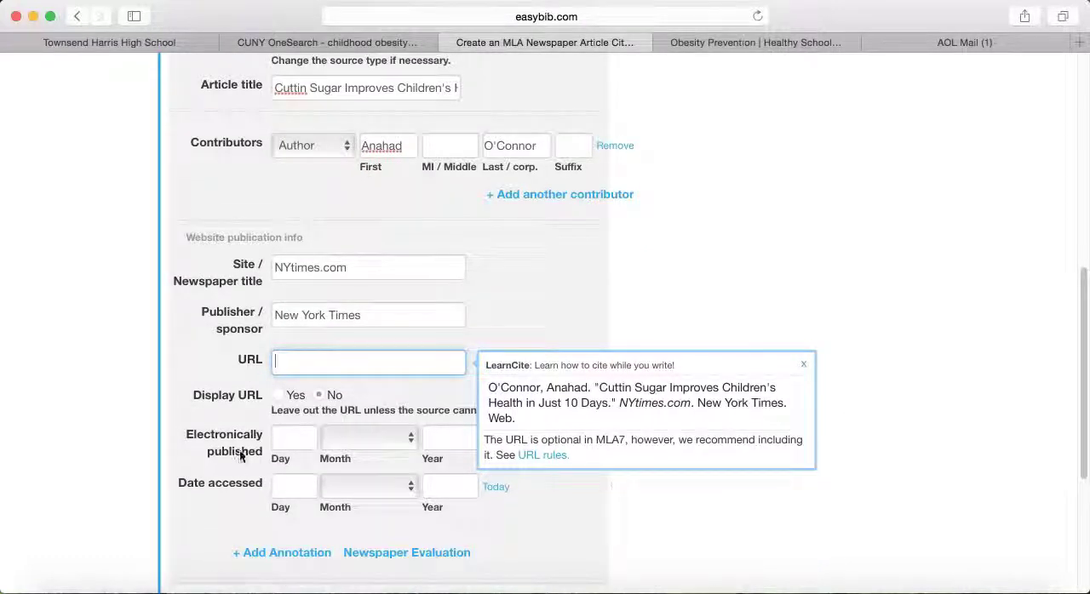
pyautogui.click(300, 442)
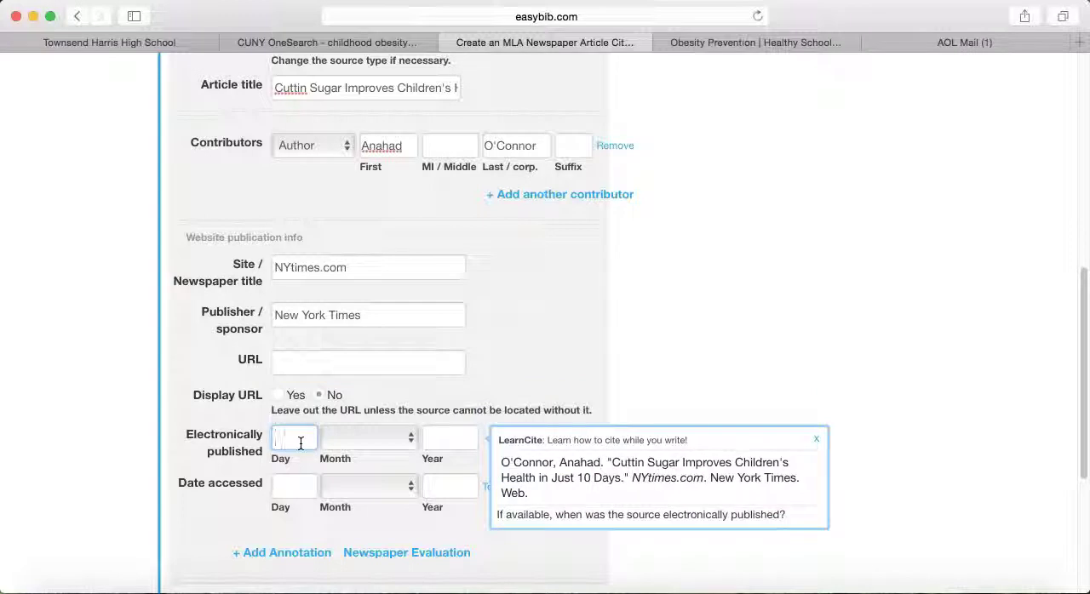
pyautogui.write('27')
pyautogui.click(348, 438)
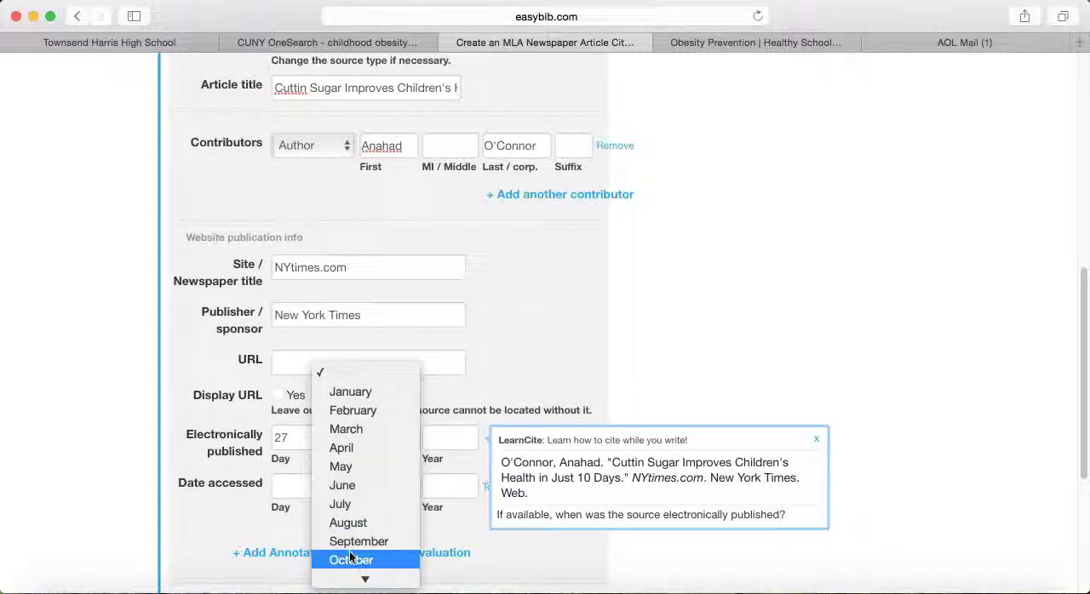
pyautogui.click(348, 557)
pyautogui.click(446, 439)
pyautogui.write('2015')
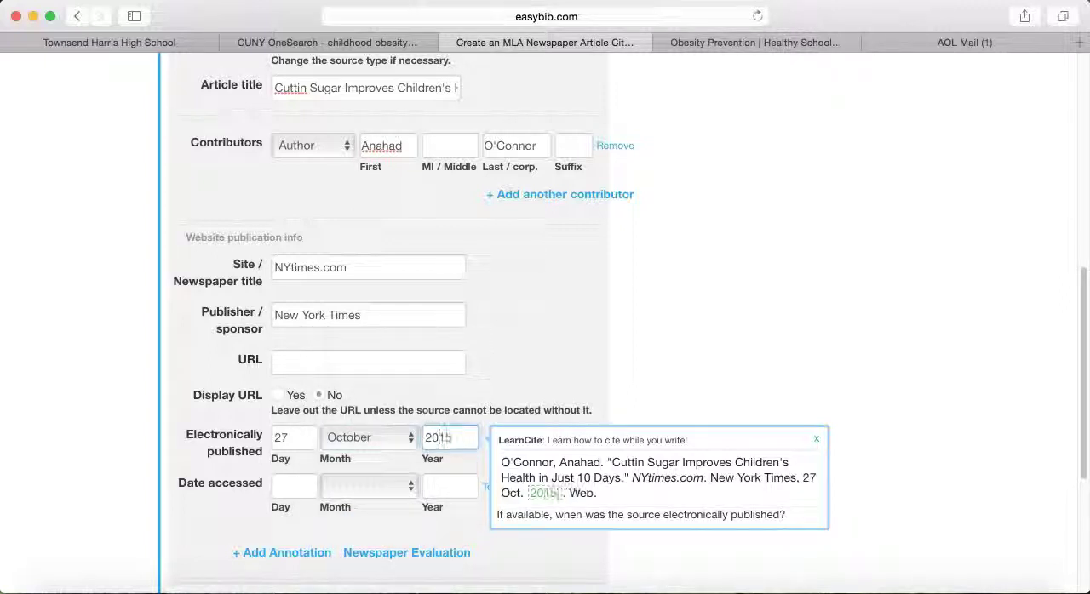
# Step: Fill in today's date, 23 November 2015, as the access date, create the newspaper citation and check the bibliography list
pyautogui.click(486, 498)
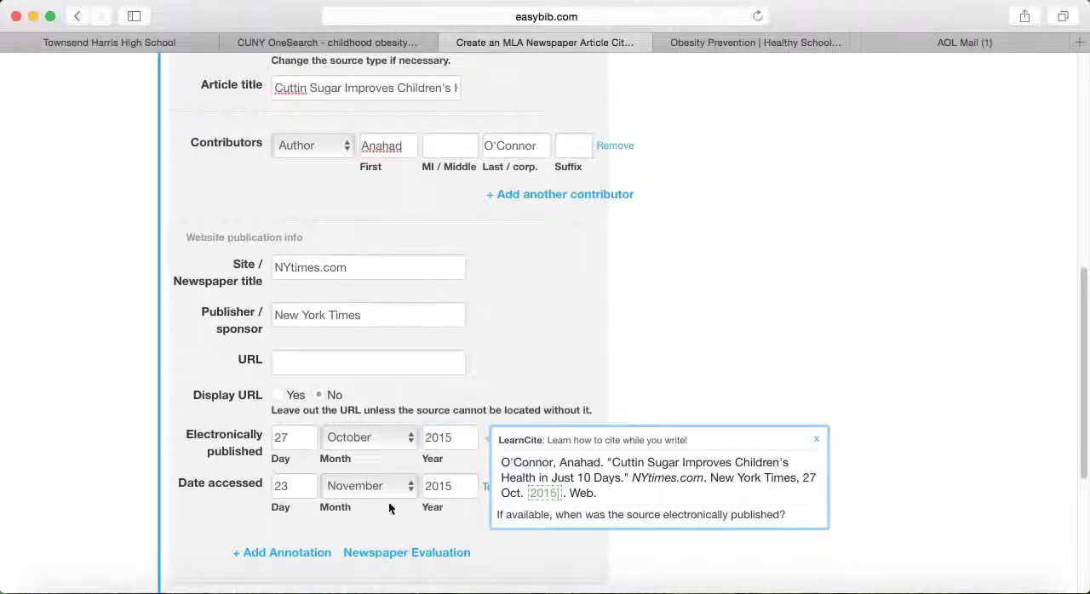
pyautogui.scroll(-5, 373, 465)
pyautogui.click(397, 402)
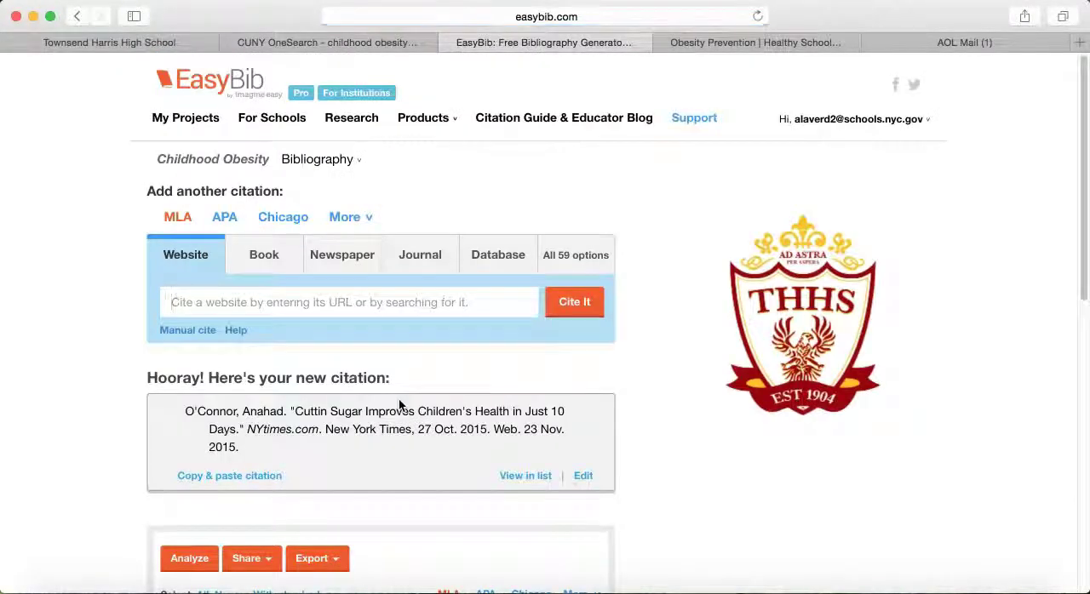
pyautogui.scroll(-5, 591, 418)
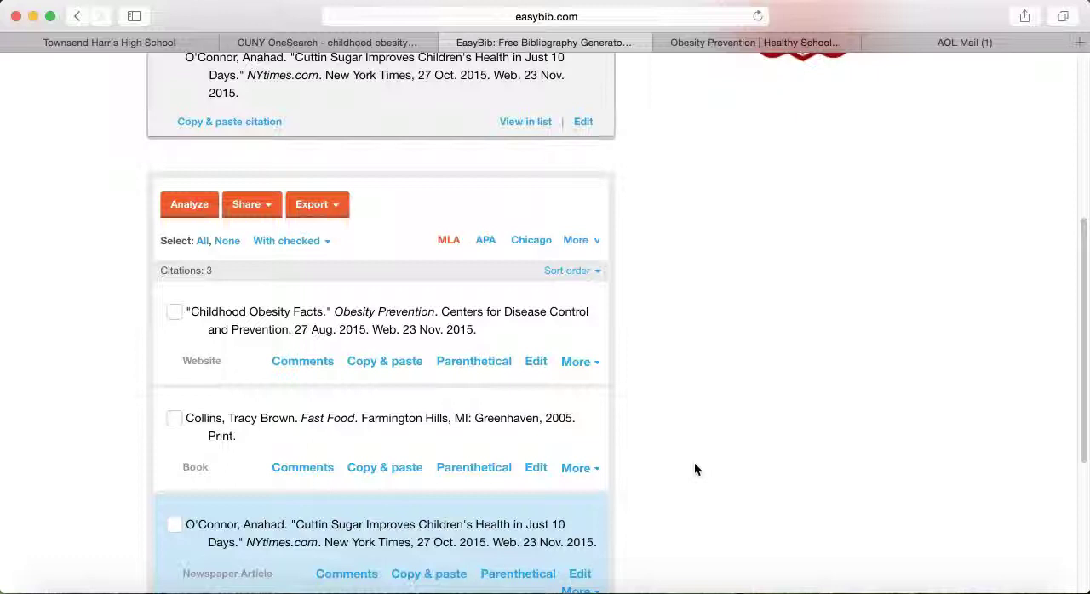
pyautogui.scroll(5, 696, 462)
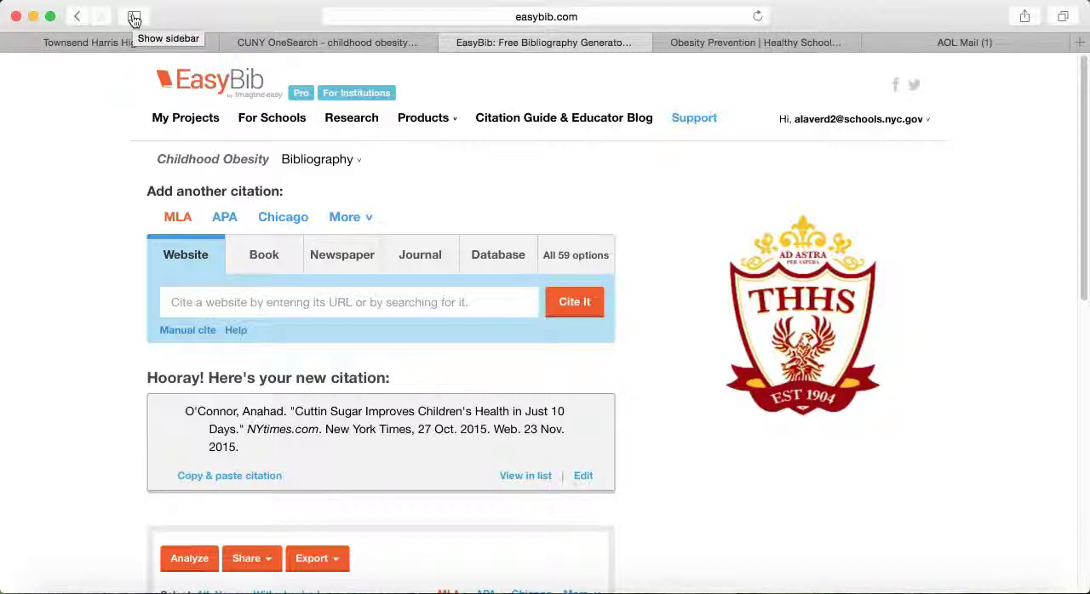
# Step: Switch to the Townsend Harris High School library page and look over its database and library links
pyautogui.click(113, 41)
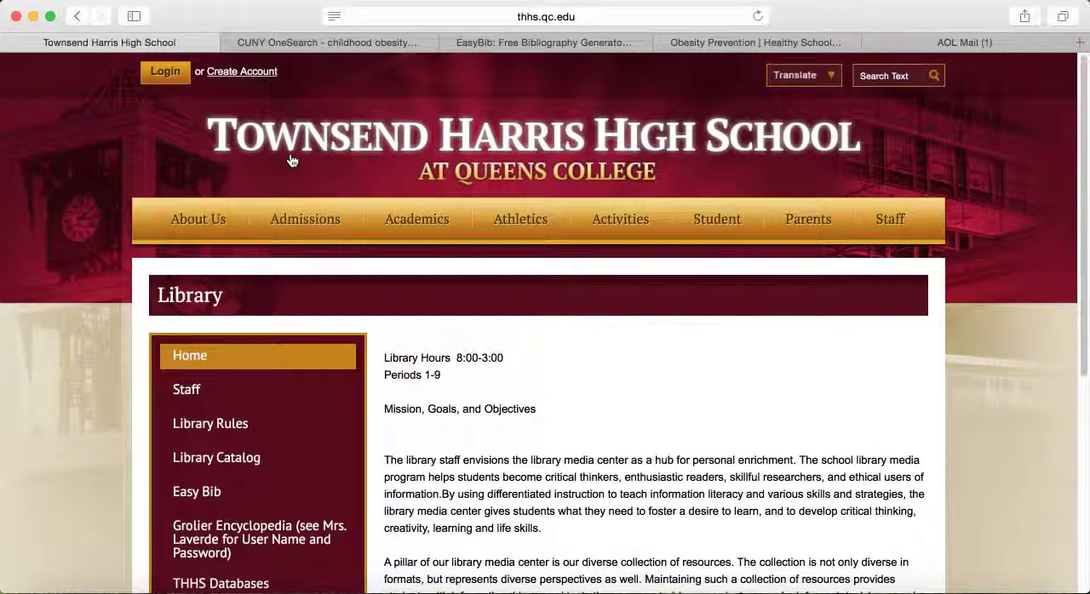
pyautogui.scroll(-1, 361, 398)
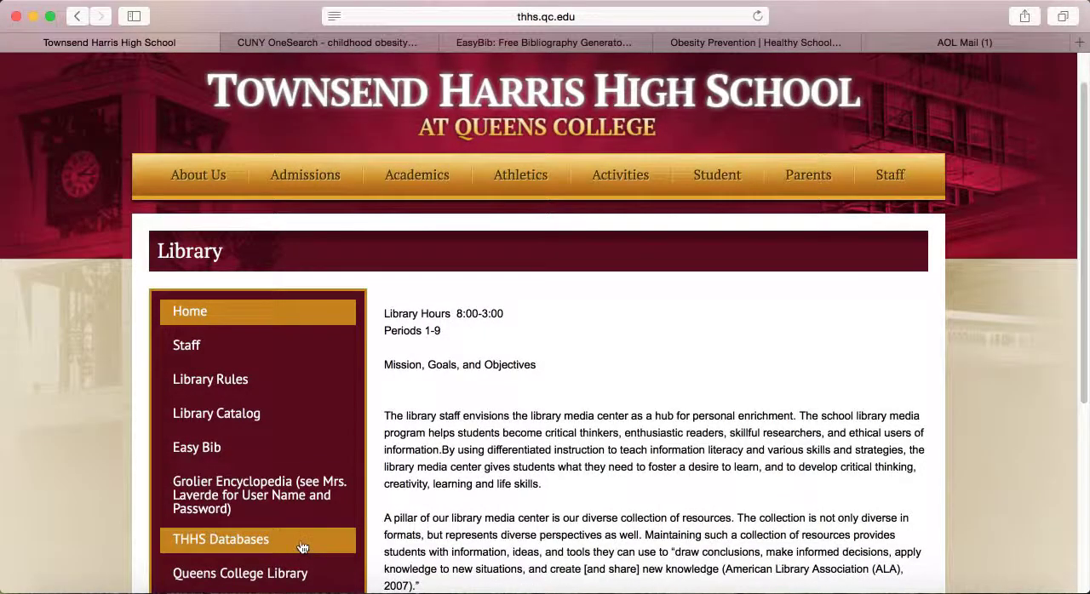
pyautogui.scroll(-2, 300, 551)
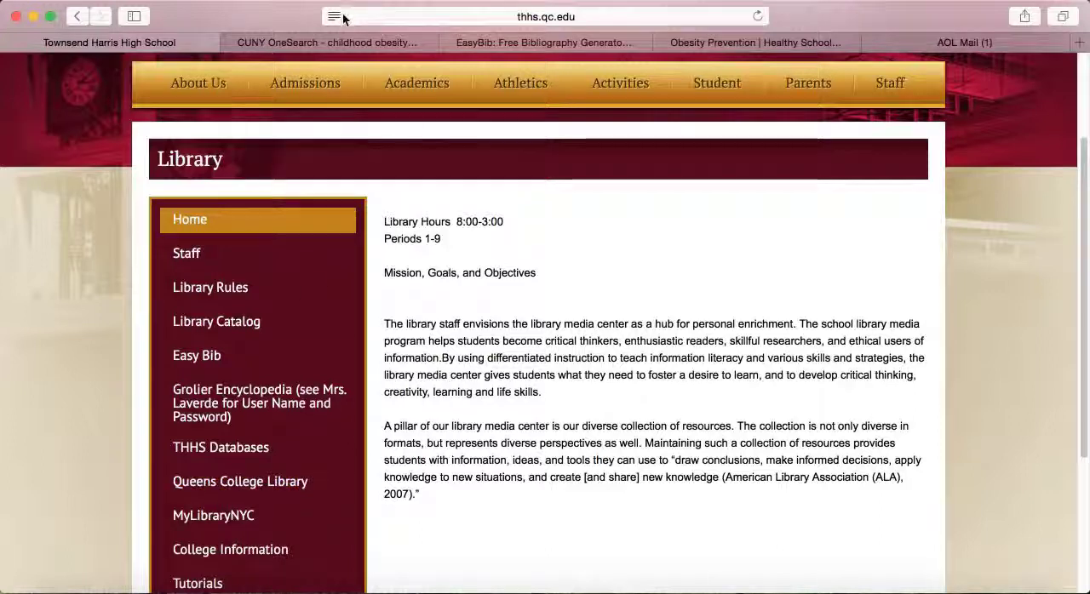
# Step: Switch to the CUNY OneSearch results and open the article on the home environment and childhood obesity in low-income households
pyautogui.click(342, 43)
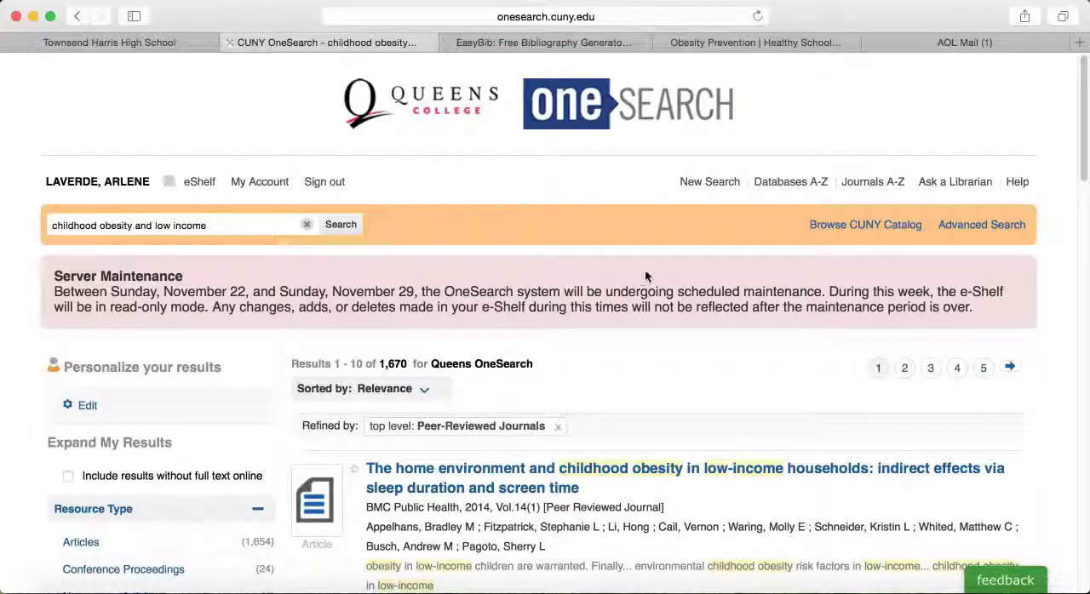
pyautogui.scroll(-2, 661, 349)
pyautogui.scroll(-1, 660, 351)
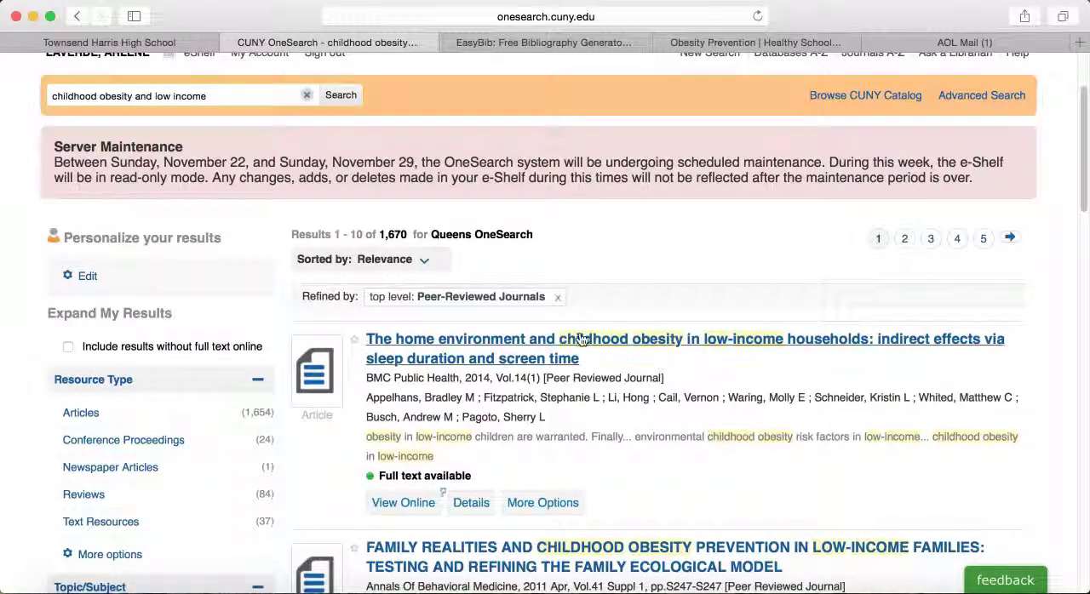
pyautogui.click(498, 339)
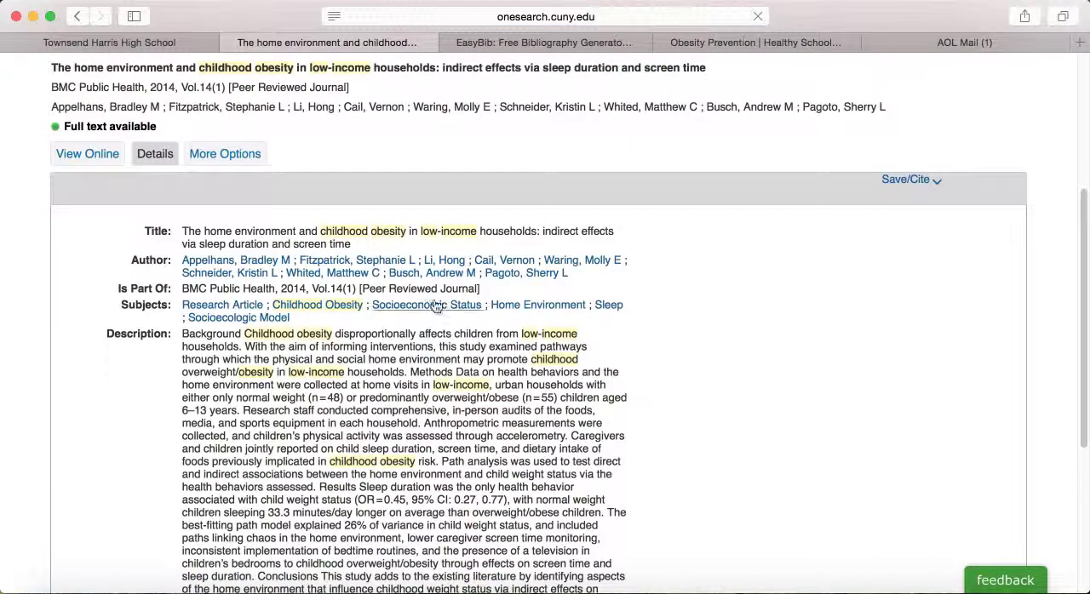
# Step: Export the open article's citation to EasyBib, import it without abstracts and review it in the citation list
pyautogui.click(927, 186)
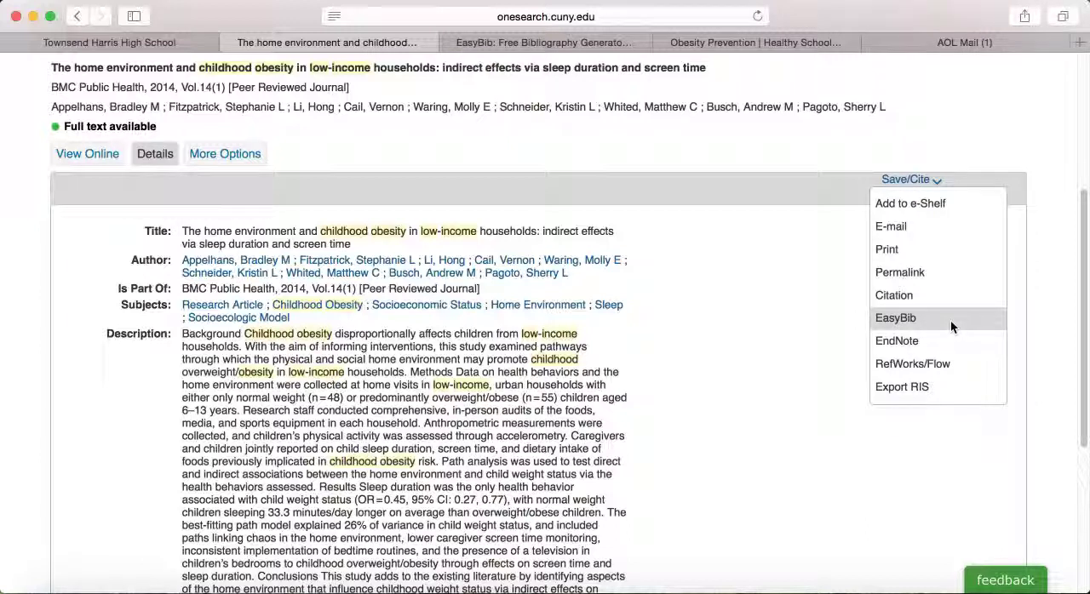
pyautogui.click(895, 320)
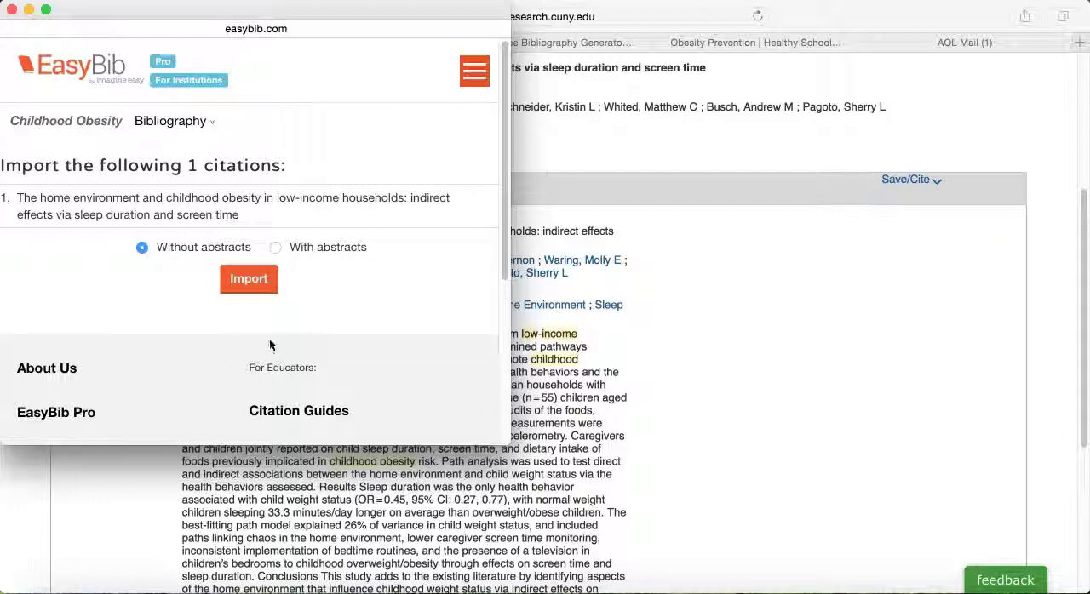
pyautogui.click(252, 288)
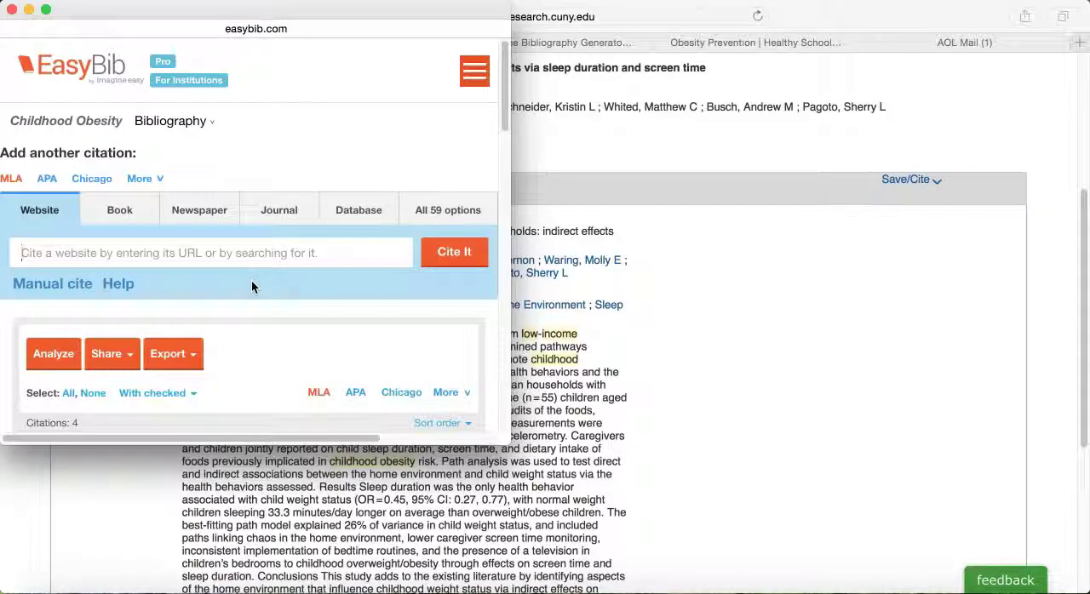
pyautogui.scroll(-10, 309, 319)
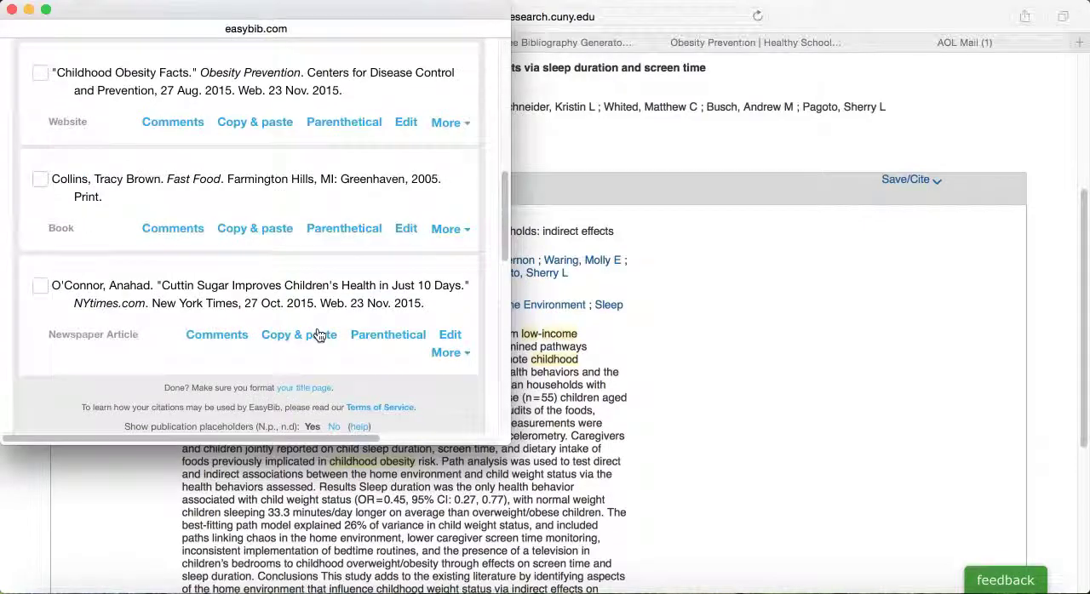
pyautogui.scroll(3, 317, 335)
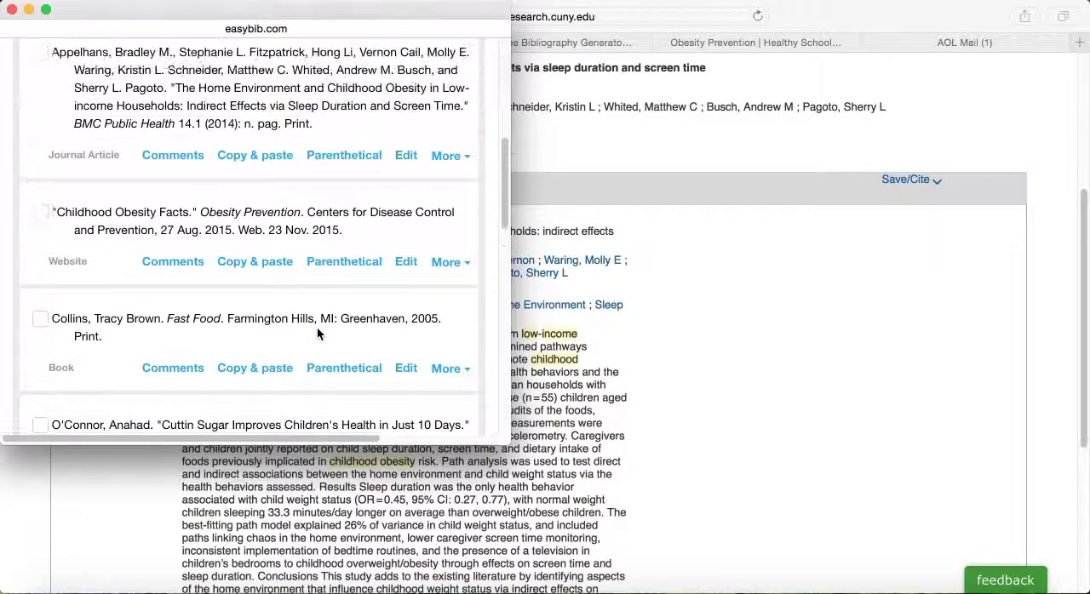
pyautogui.scroll(1, 317, 333)
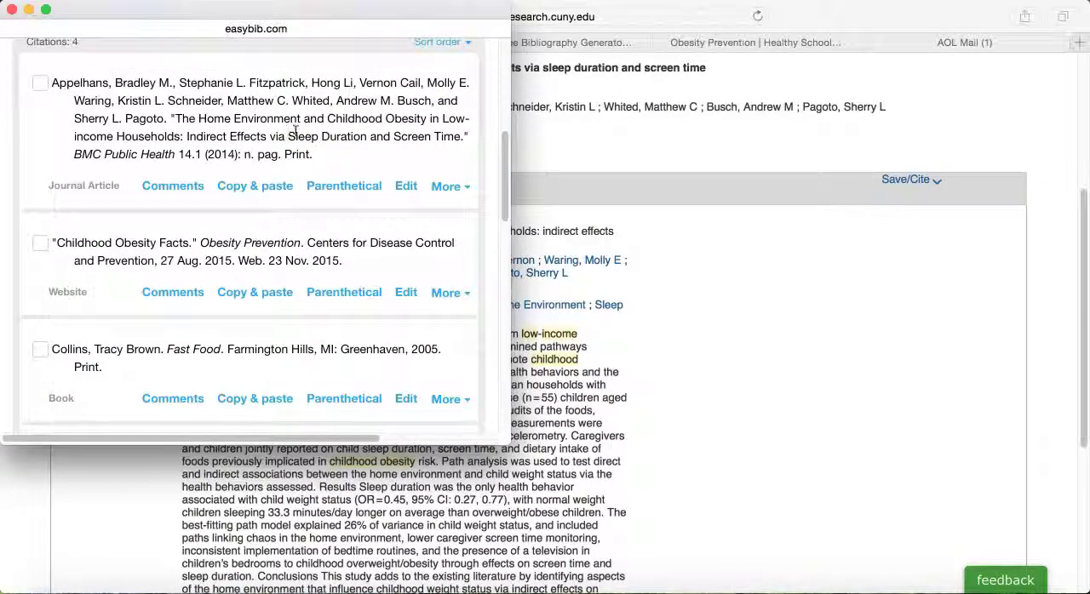
# Step: Close the import window, return to the EasyBib bibliography and reload it to include the imported journal article
pyautogui.click(12, 9)
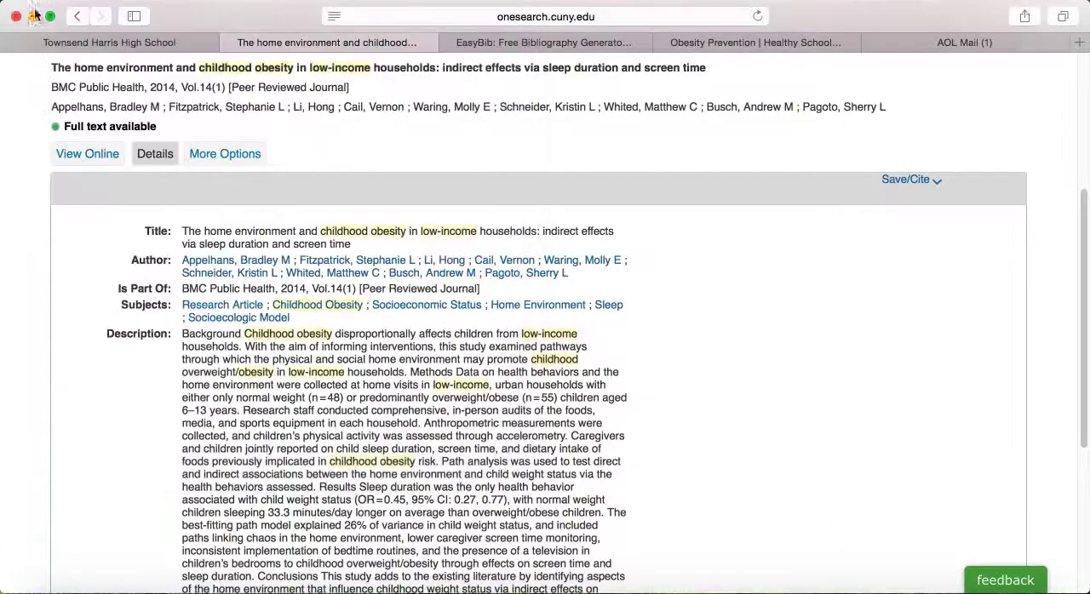
pyautogui.click(856, 0)
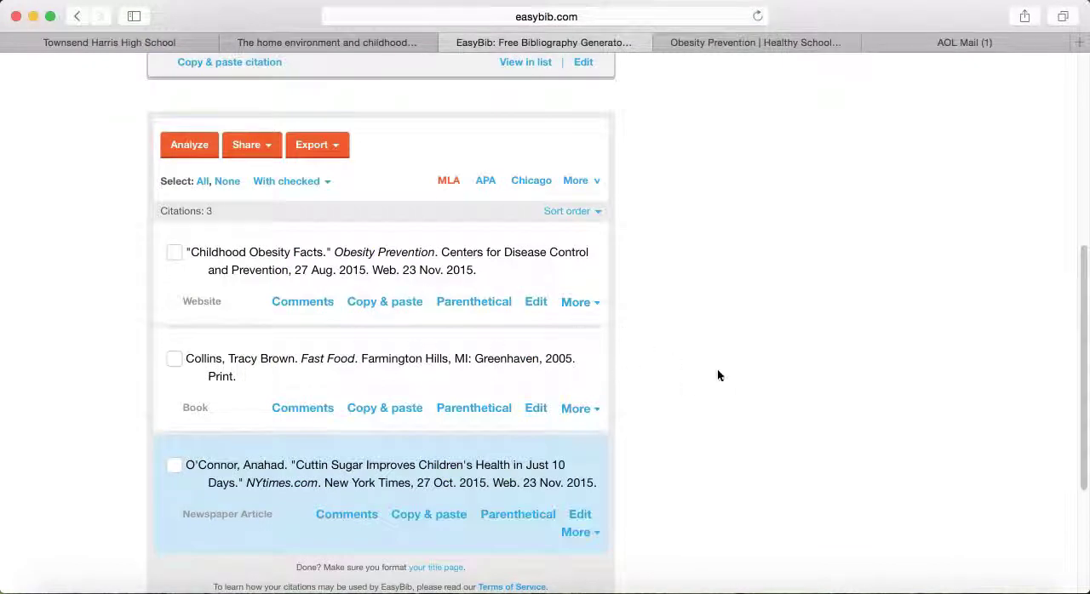
pyautogui.click(758, 16)
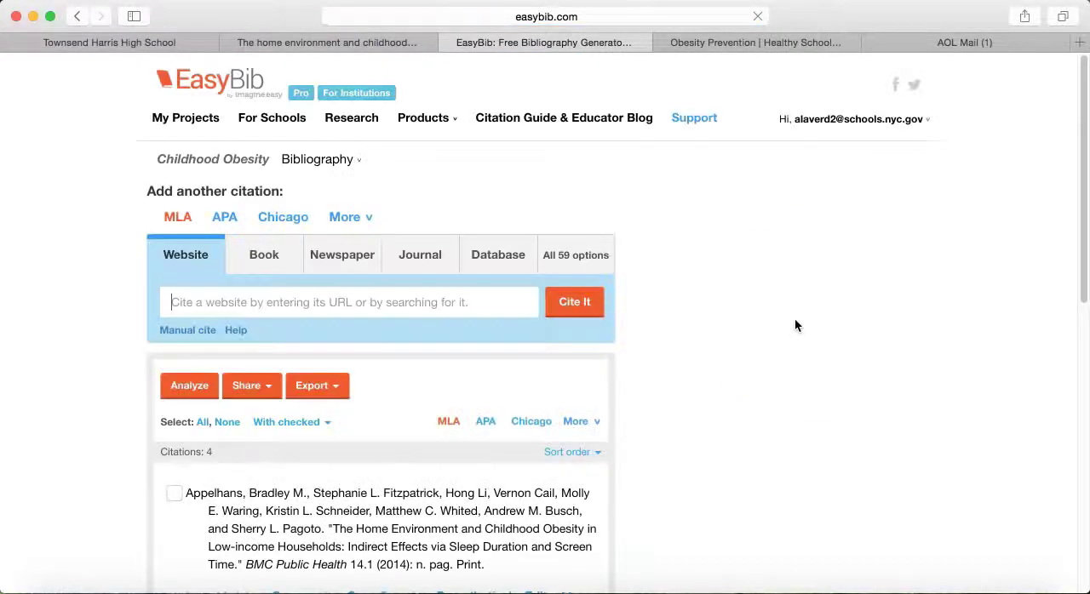
# Step: Look over the full list of source types that can be cited, and close it again
pyautogui.scroll(-3, 762, 388)
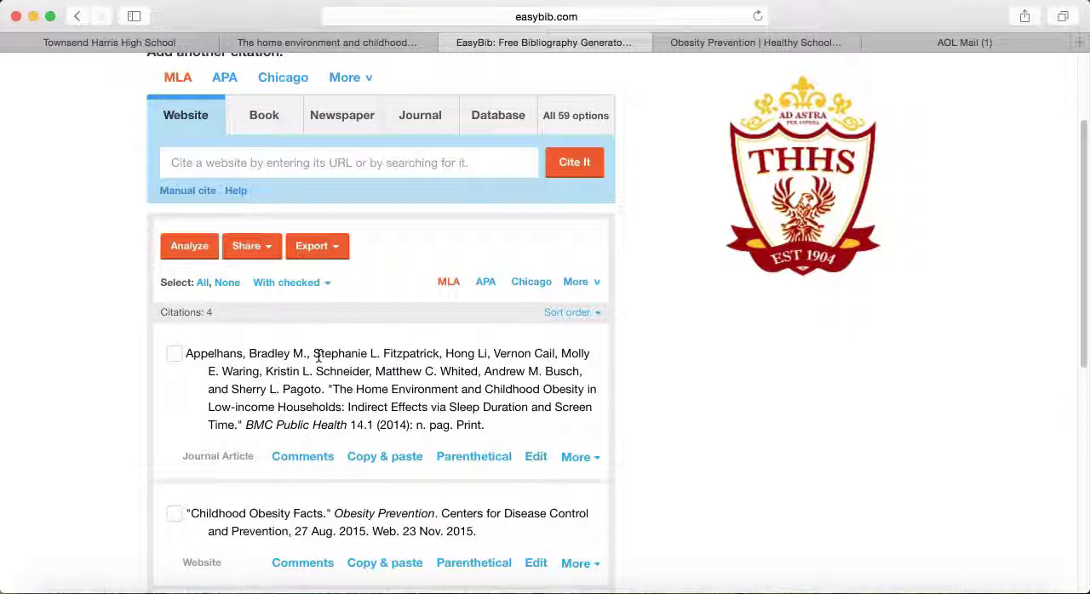
pyautogui.click(576, 117)
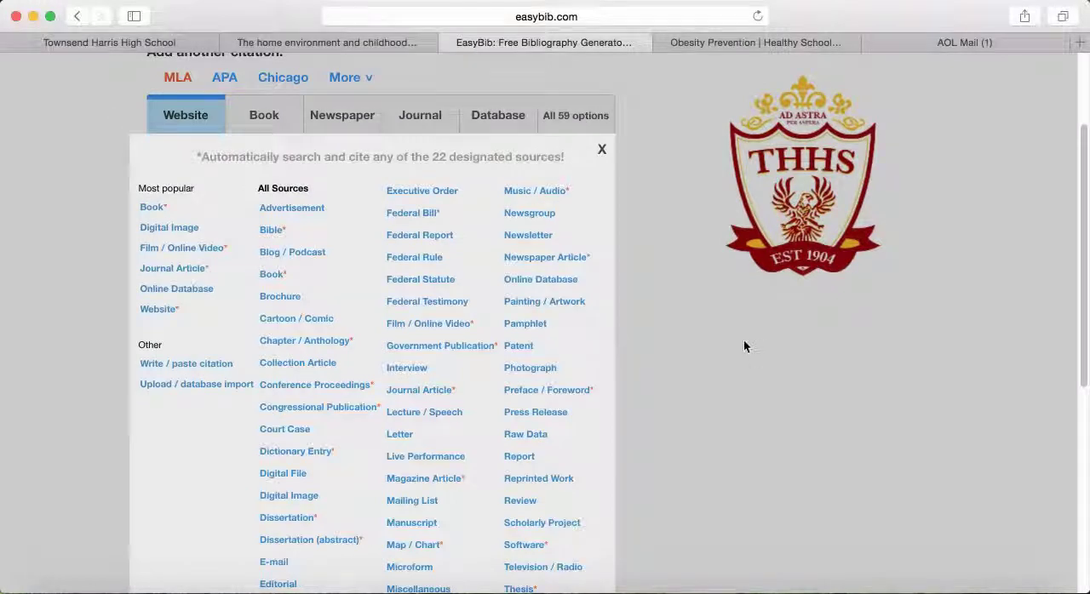
pyautogui.scroll(-1, 745, 360)
pyautogui.scroll(-3, 745, 353)
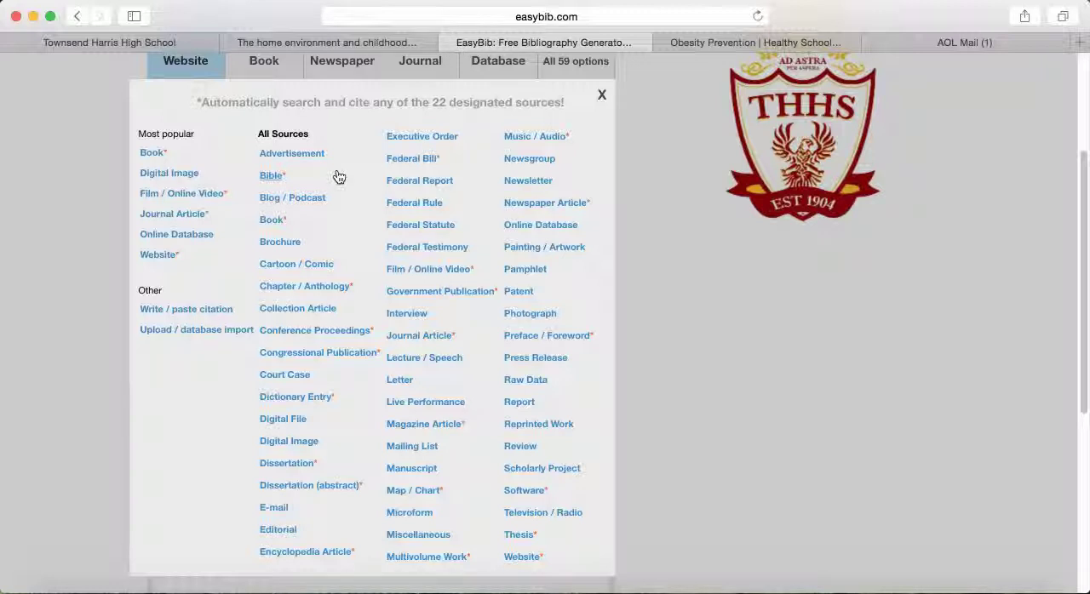
pyautogui.click(602, 95)
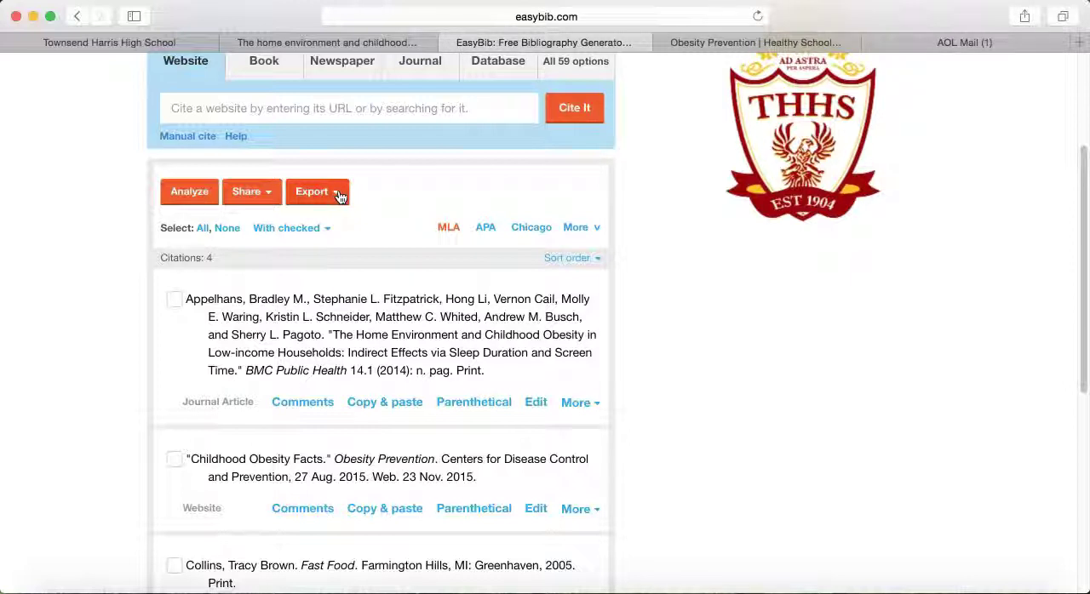
# Step: Export the Childhood Obesity bibliography as a Word document and download the file
pyautogui.scroll(-3, 469, 277)
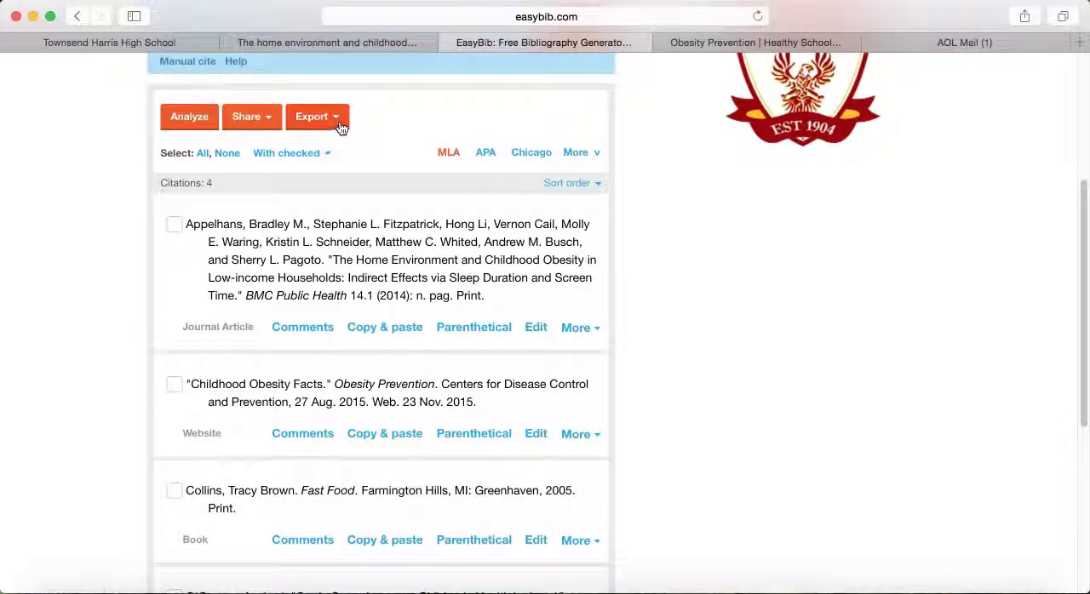
pyautogui.click(340, 126)
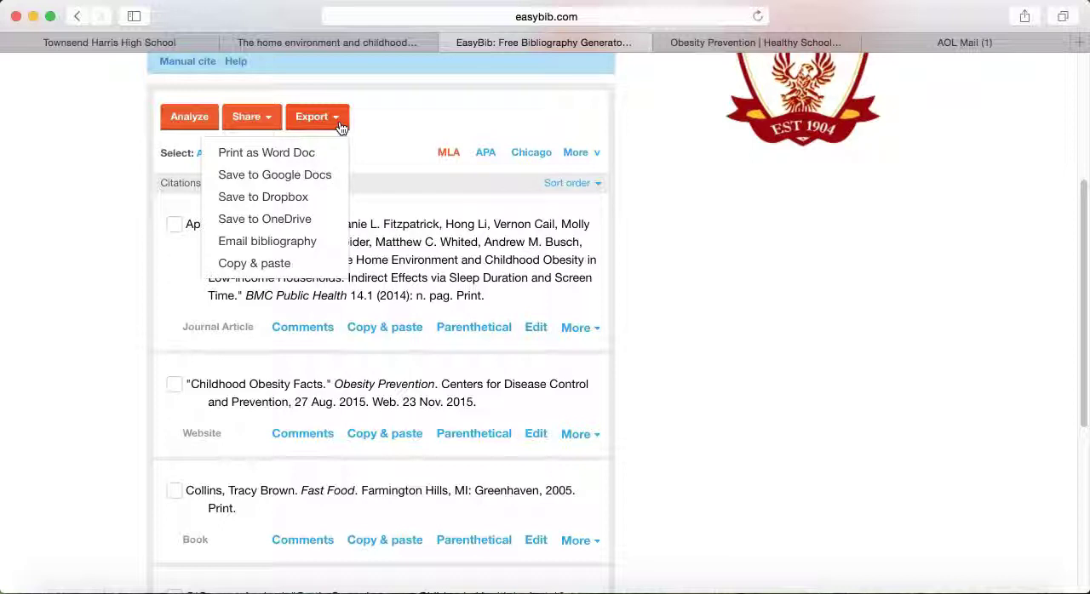
pyautogui.click(319, 162)
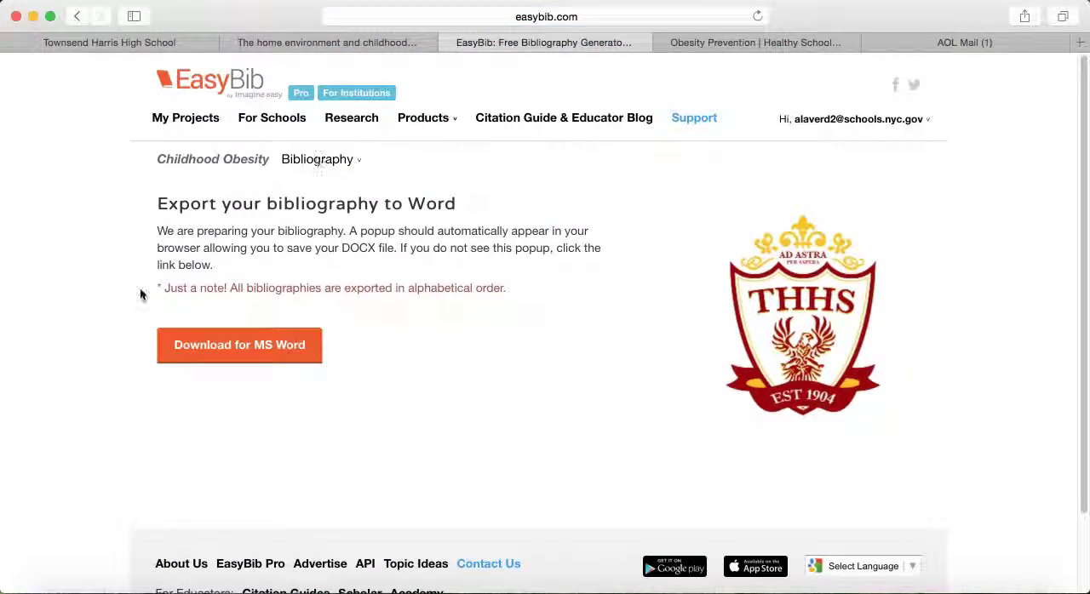
pyautogui.click(256, 359)
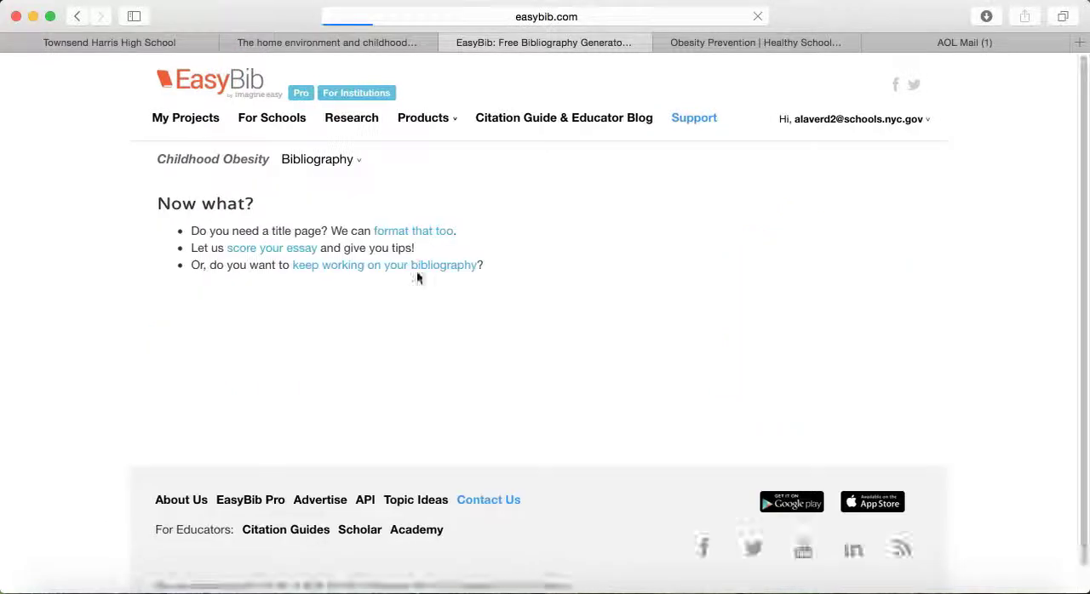
# Step: Open the downloaded bibliography in Microsoft Word, dismiss the AutoUpdate window, review the Works Cited page and close the document
pyautogui.click(988, 16)
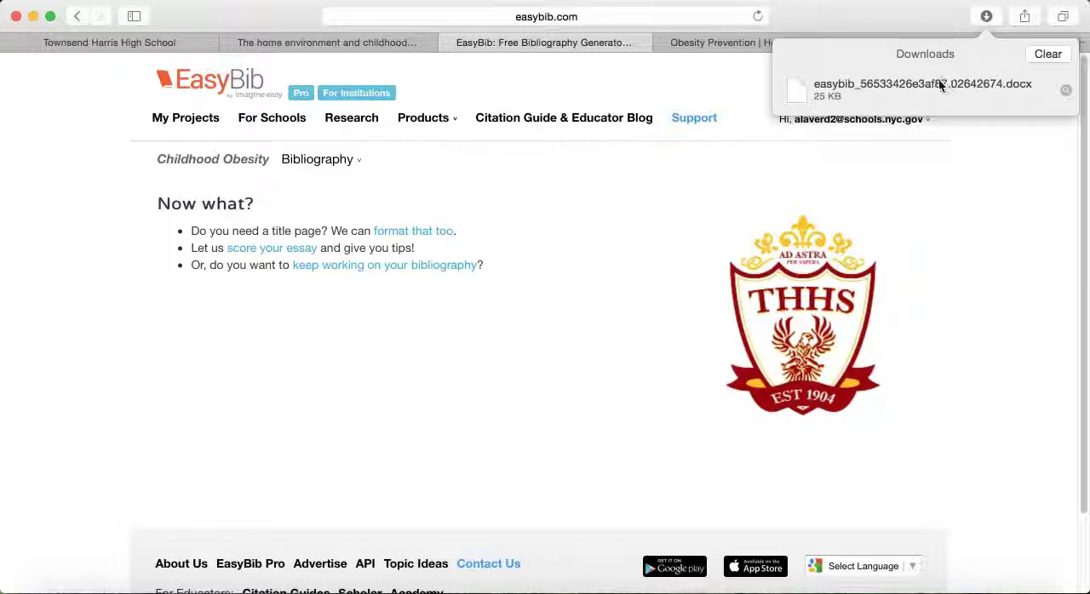
pyautogui.click(940, 83)
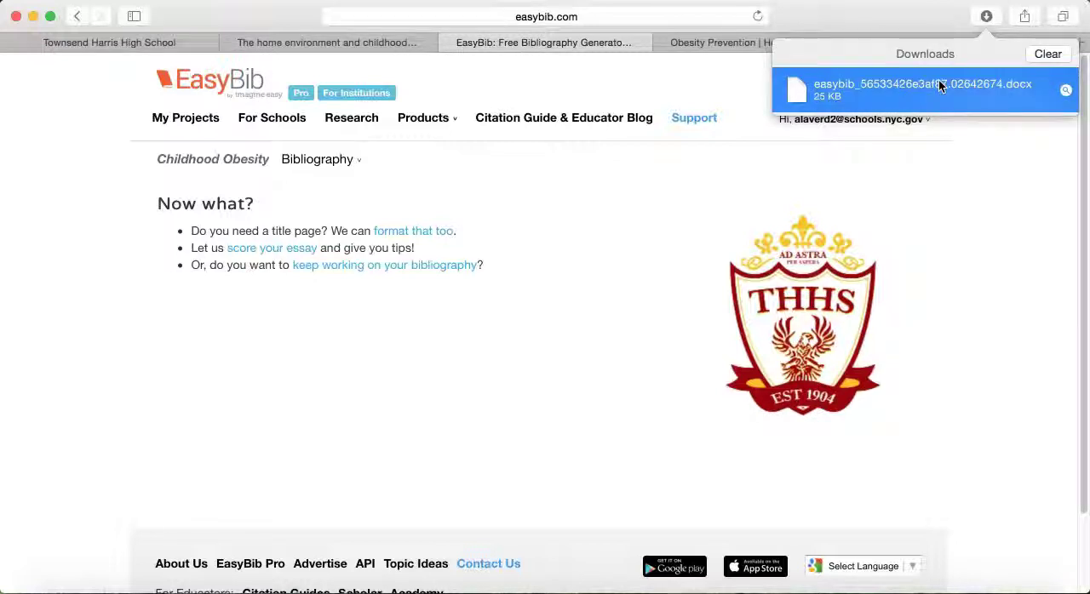
pyautogui.doubleClick(941, 84)
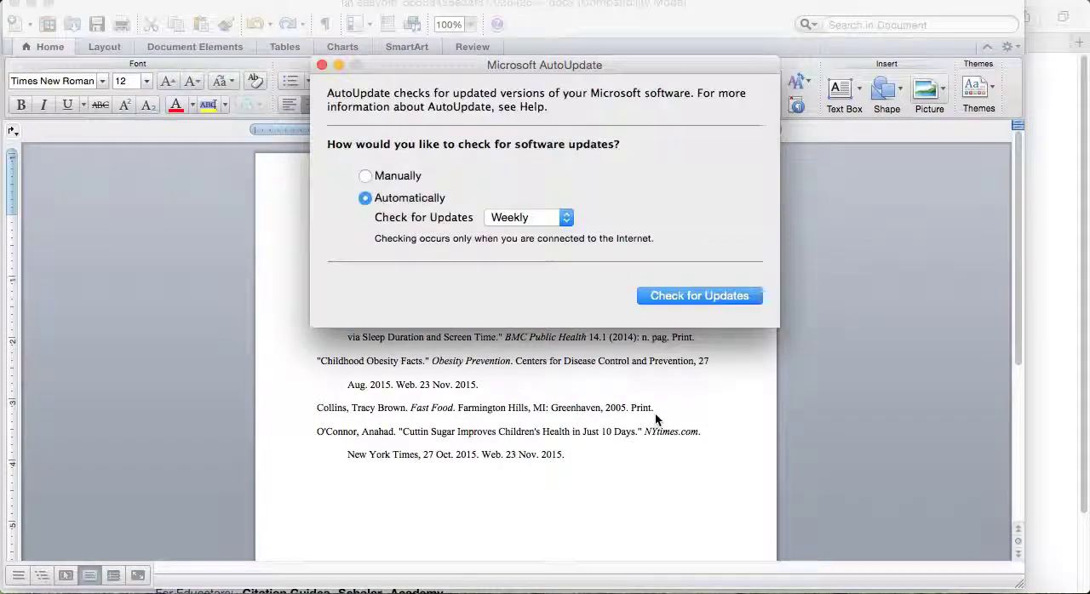
pyautogui.click(322, 67)
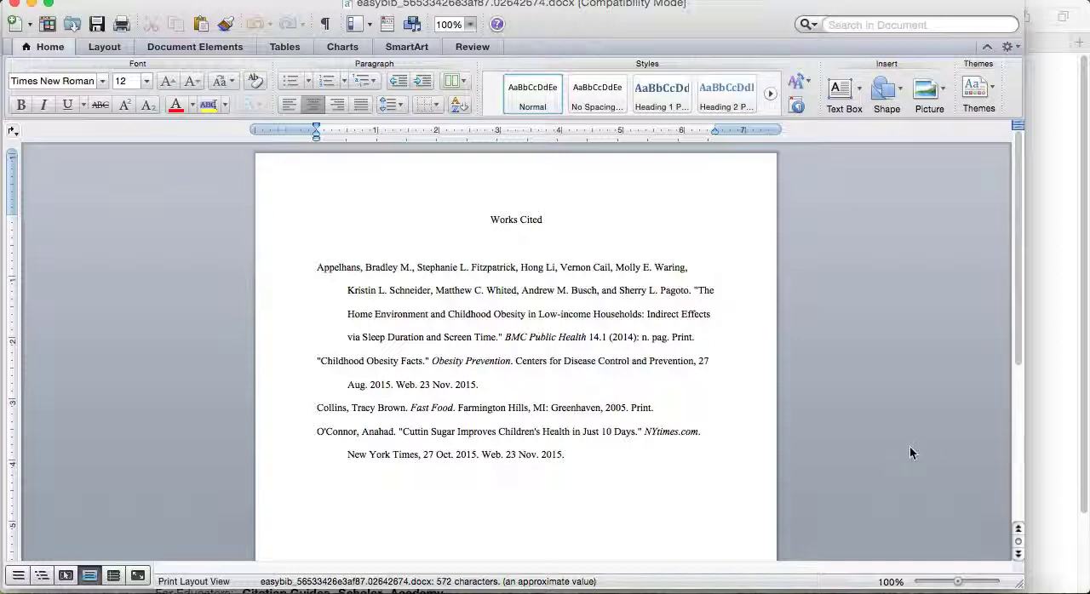
pyautogui.click(12, 5)
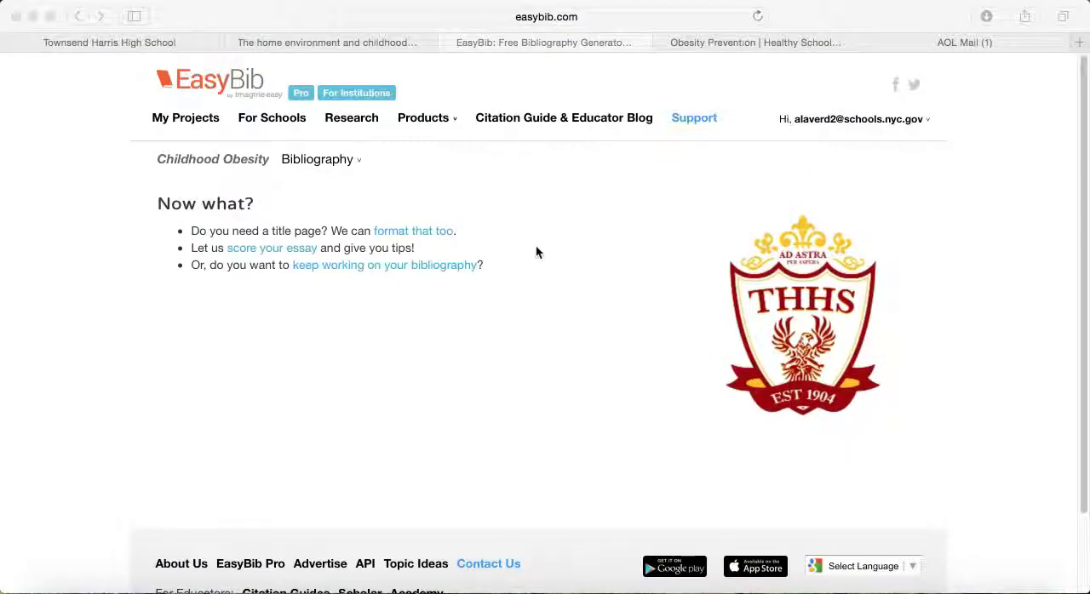